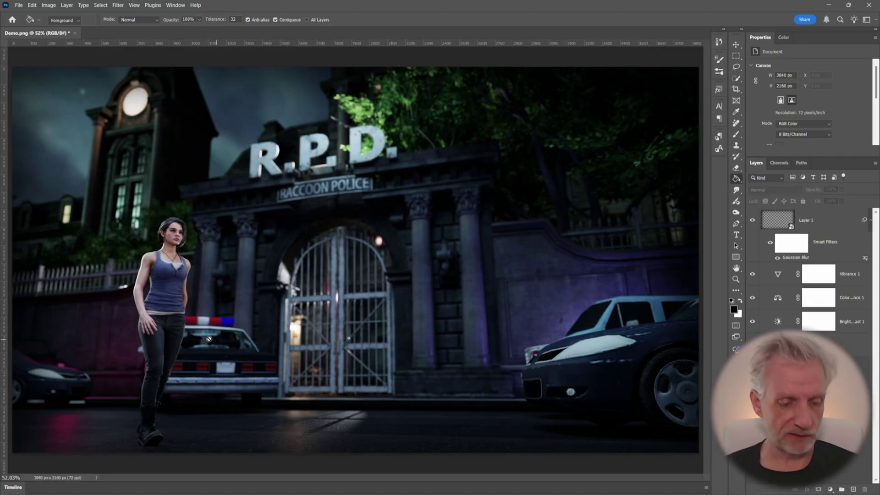
Pan the reference image toward the gate, then fit the whole image on screen
scroll(163, 318, "up", 3, "alt")
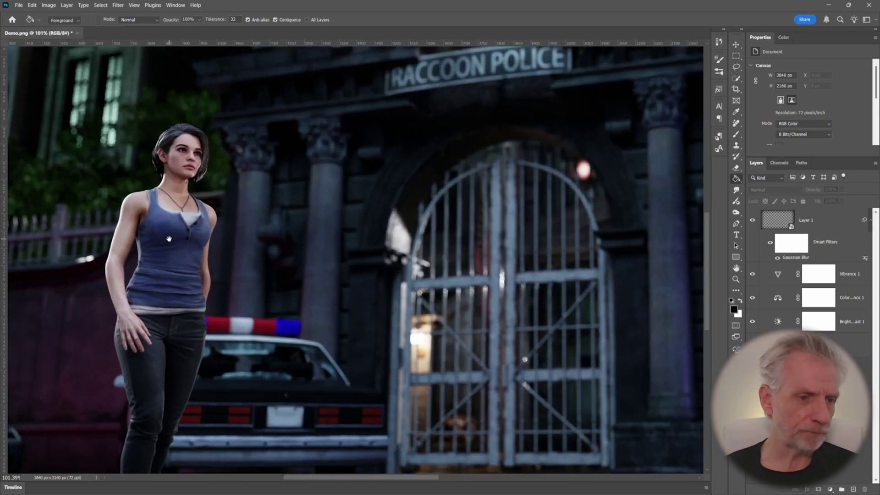
scroll(324, 284, "up", 2, "alt")
left_click_drag(324, 284, 111, 229)
scroll(512, 305, "down", 10)
scroll(511, 305, "right", 10)
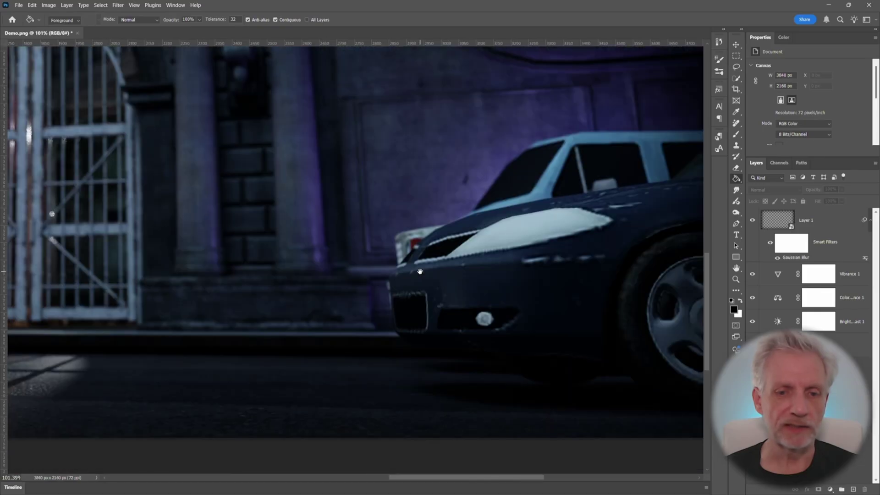
key("ctrl+0")
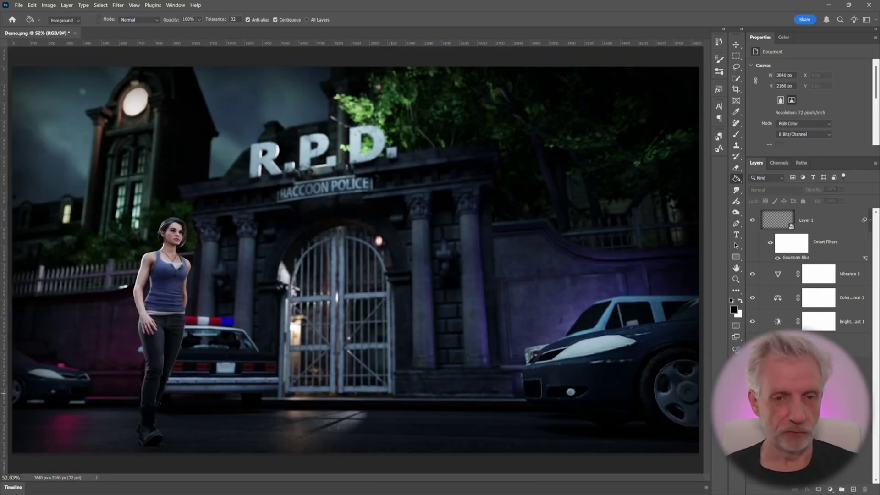
Switch to the Open3DLab page in Firefox and scroll down to the R.P.D. project thumbnail
key("alt+Tab")
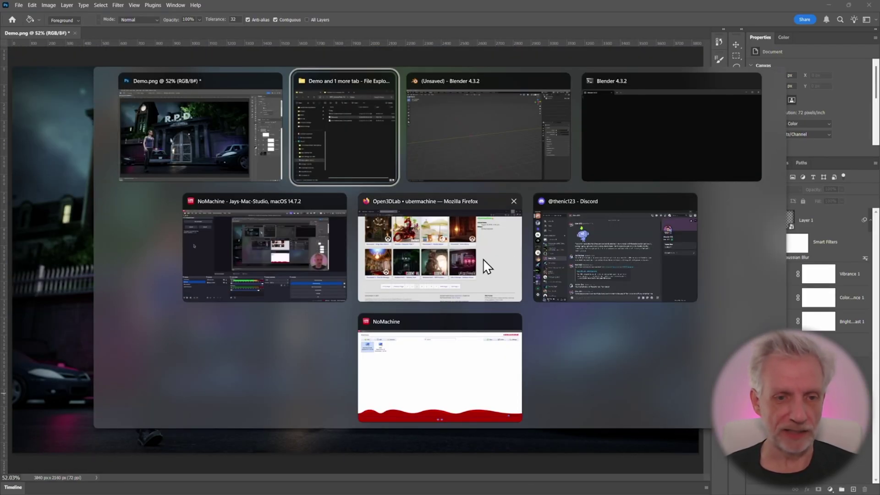
left_click(486, 298)
scroll(653, 310, "up", 7)
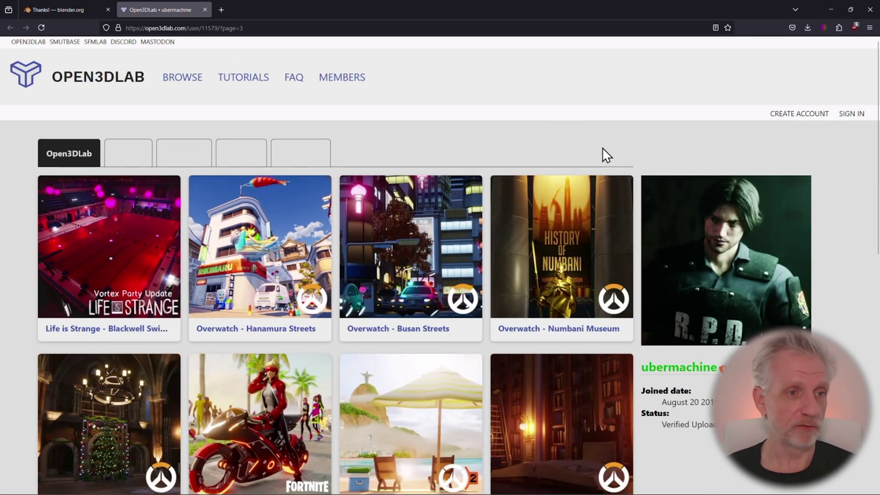
scroll(642, 167, "down", 2)
scroll(724, 241, "down", 2)
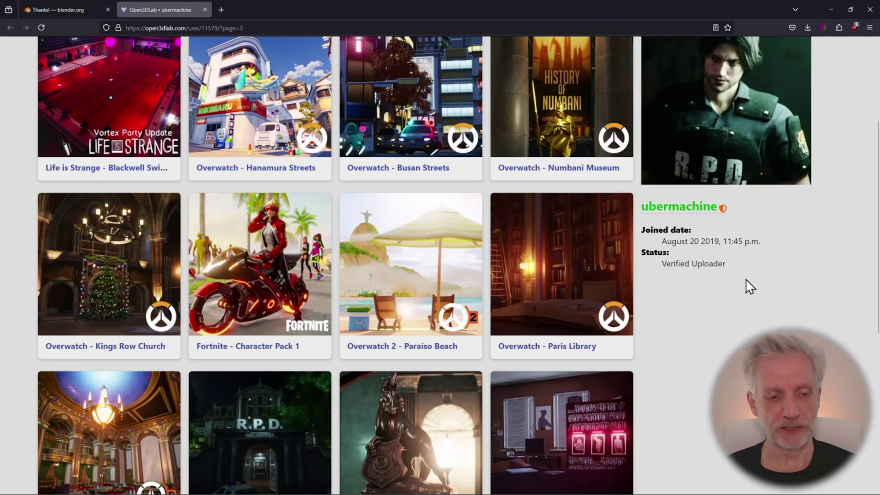
scroll(749, 287, "down", 3)
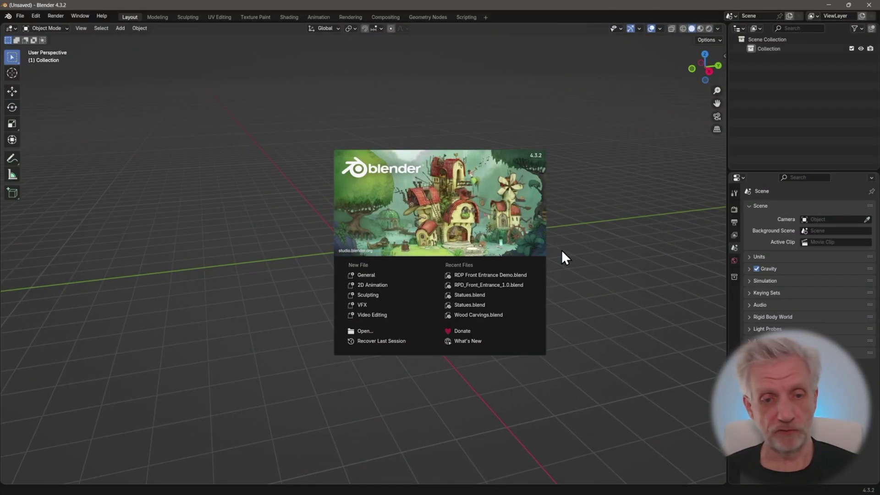
Open RPD_Front_Entrance_1.0.blend from the RPD_ExteriorPack_1.0 folder with Load UI unticked
left_click(515, 227)
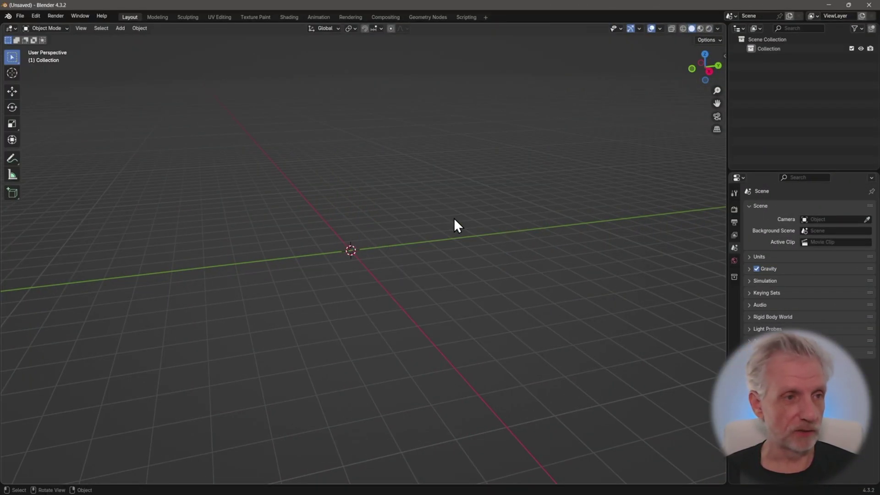
left_click(20, 16)
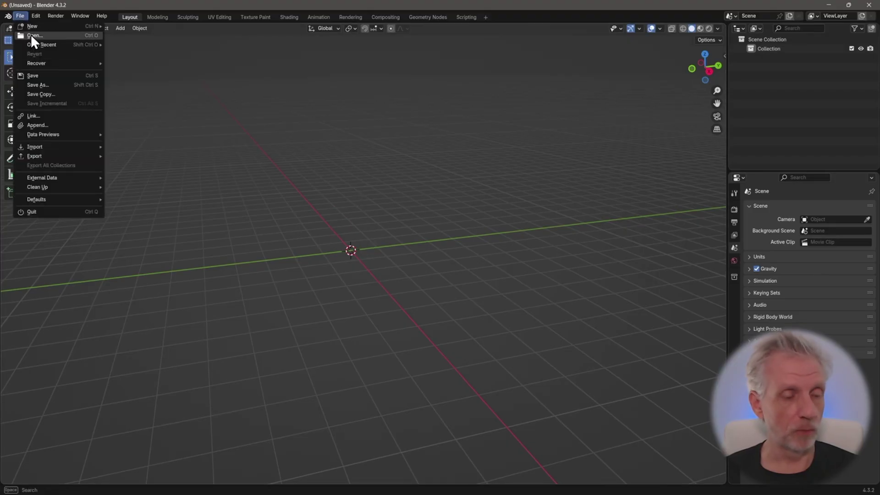
left_click(31, 35)
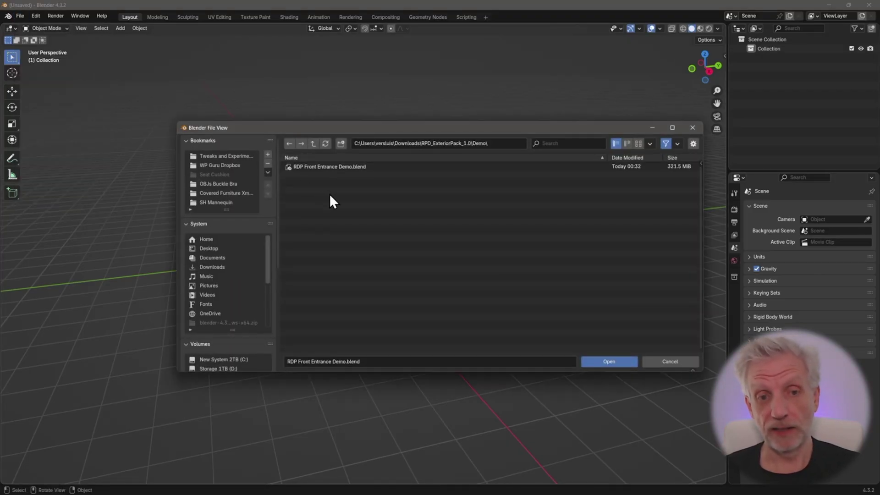
left_click(314, 144)
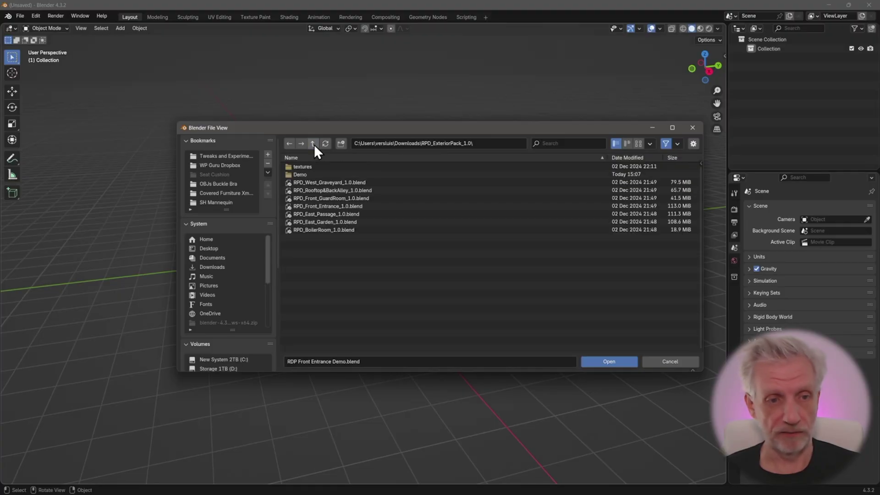
left_click(314, 144)
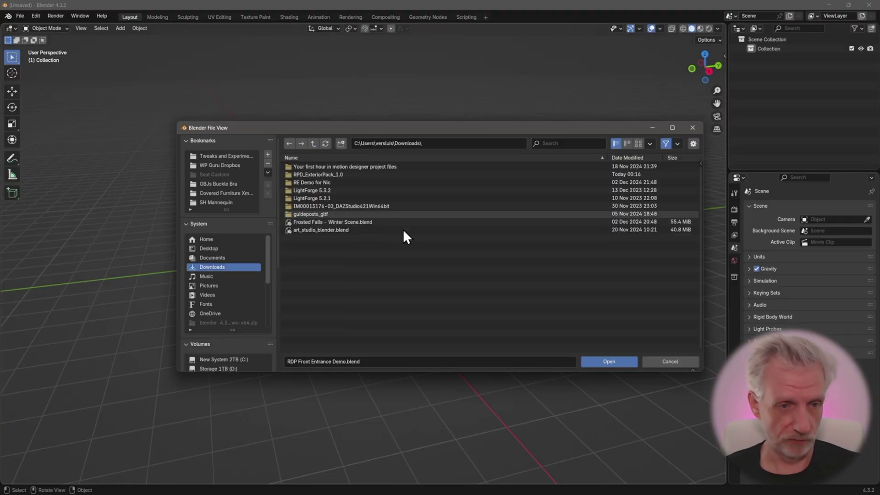
double_click(343, 175)
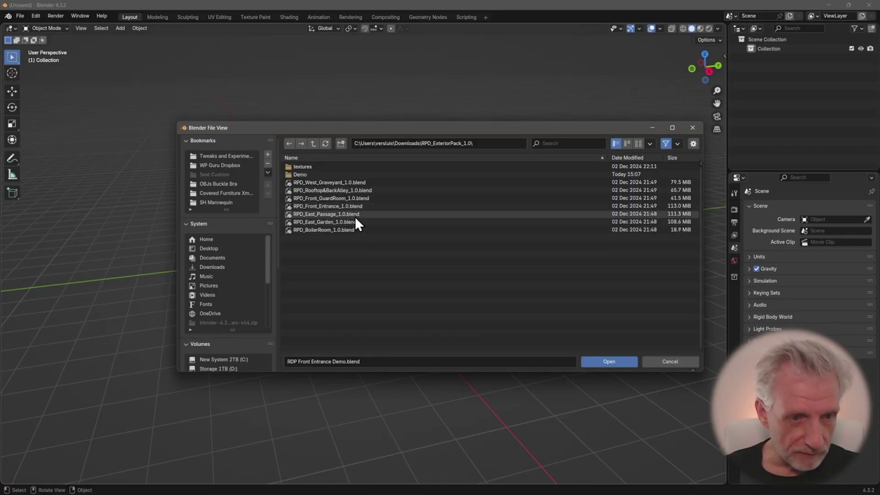
left_click(347, 205)
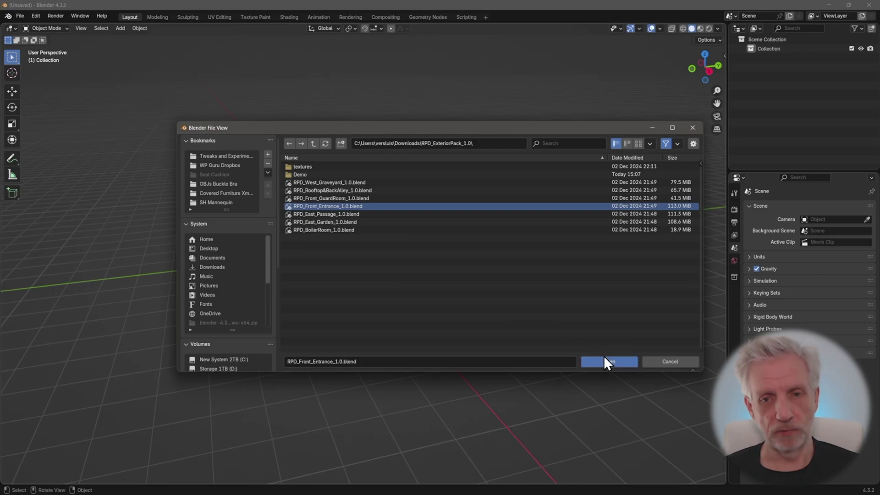
left_click(694, 144)
left_click(607, 162)
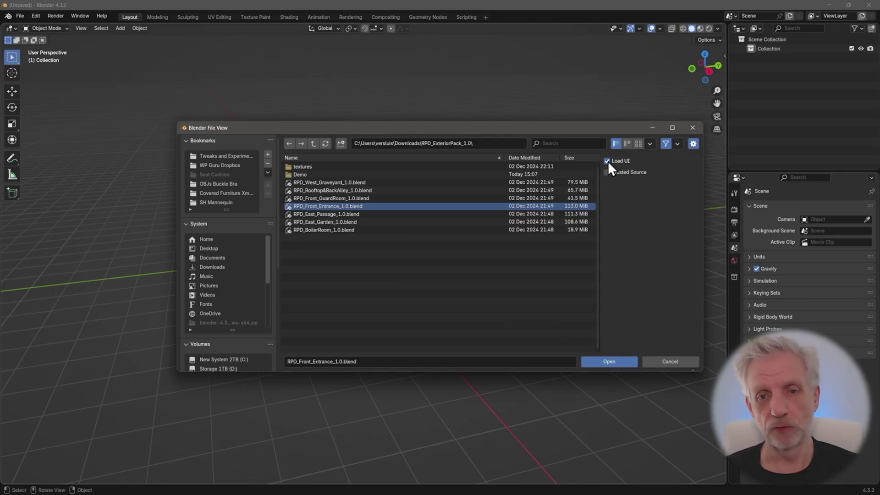
left_click(609, 362)
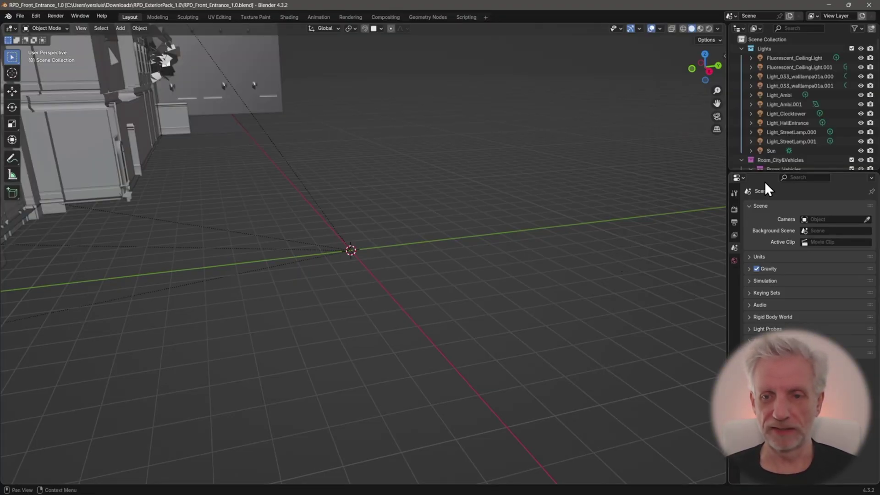
Enlarge the Outliner, collapse Lights, Room_City&Vehicles, Room&Props_Extra and Room&Props, and look around the city
left_click_drag(763, 172, 770, 274)
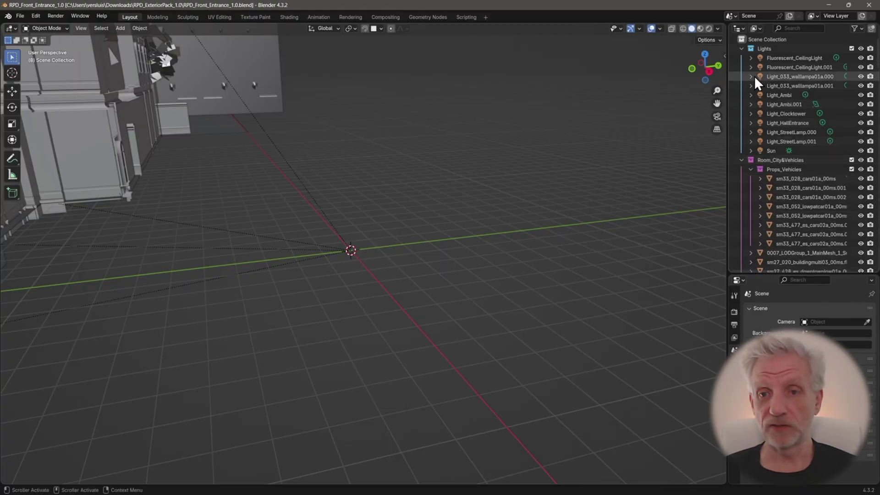
left_click(741, 49)
left_click(743, 58)
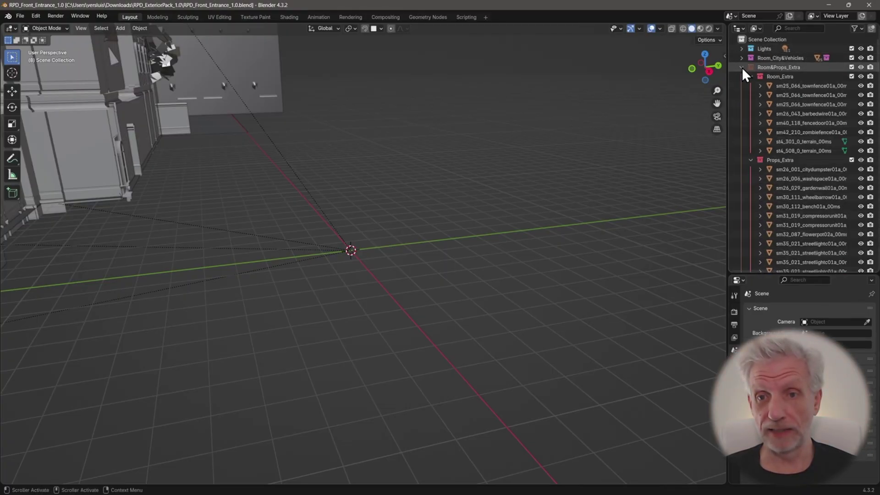
left_click(742, 67)
left_click(742, 76)
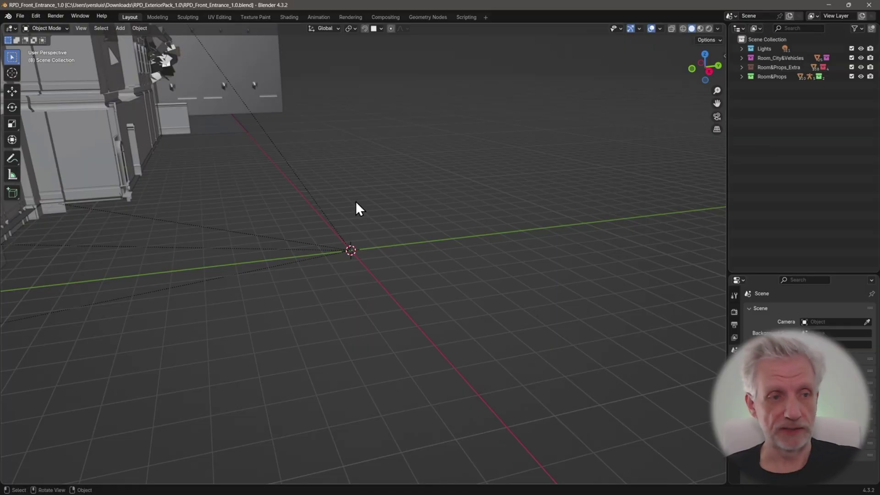
scroll(336, 194, "up", 10)
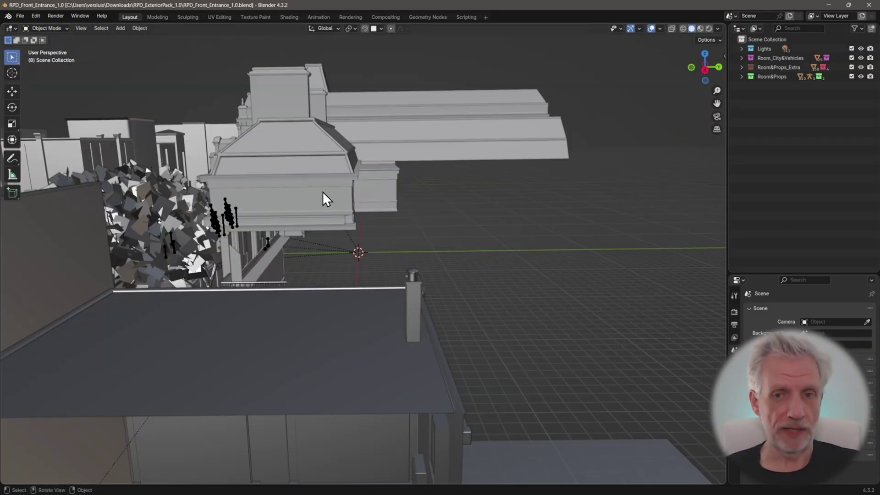
middle_click_drag(323, 191, 504, 174)
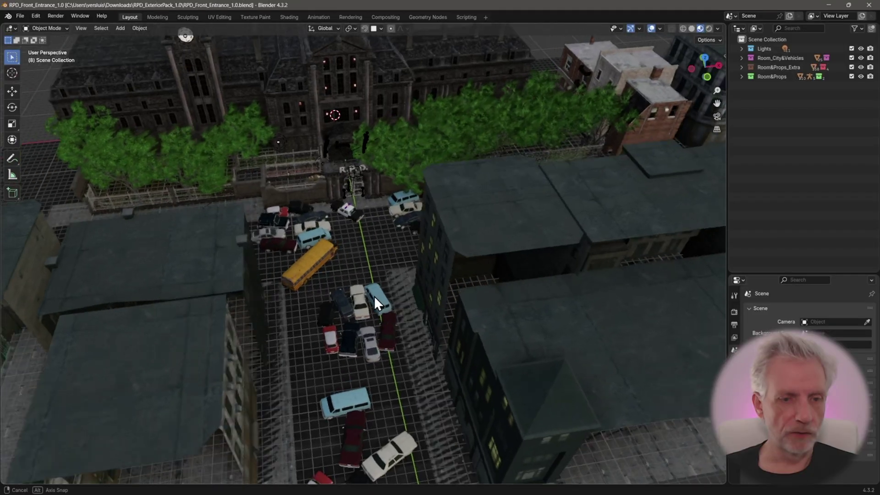
middle_click_drag(374, 296, 410, 290)
middle_click_drag(344, 250, 404, 249, "ctrl")
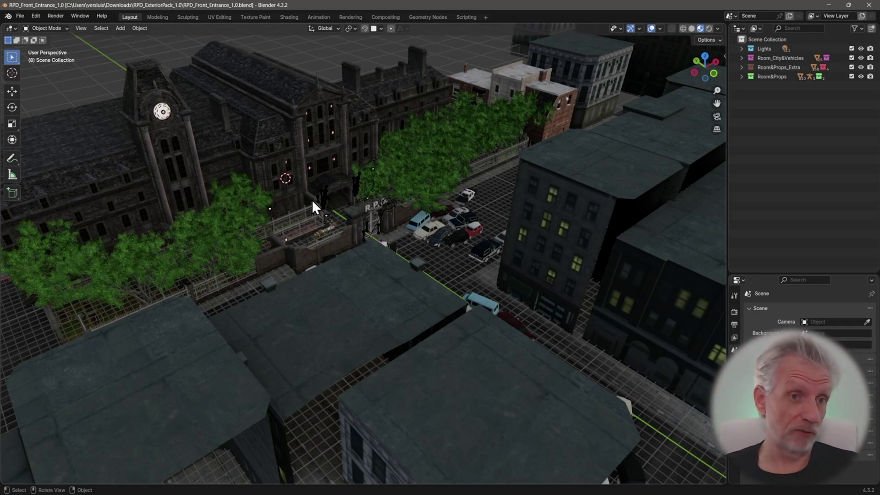
middle_click_drag(313, 202, 407, 221)
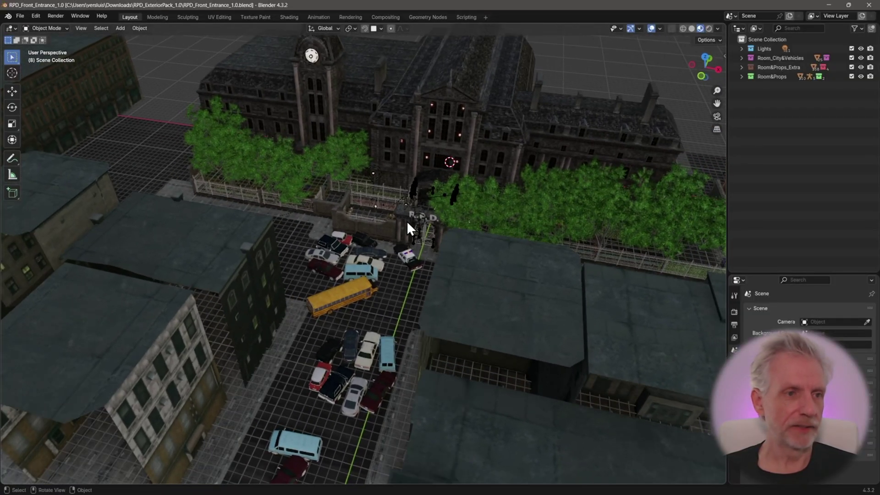
Start Walk Navigation from the View menu and move toward and back from the building
left_click(81, 28)
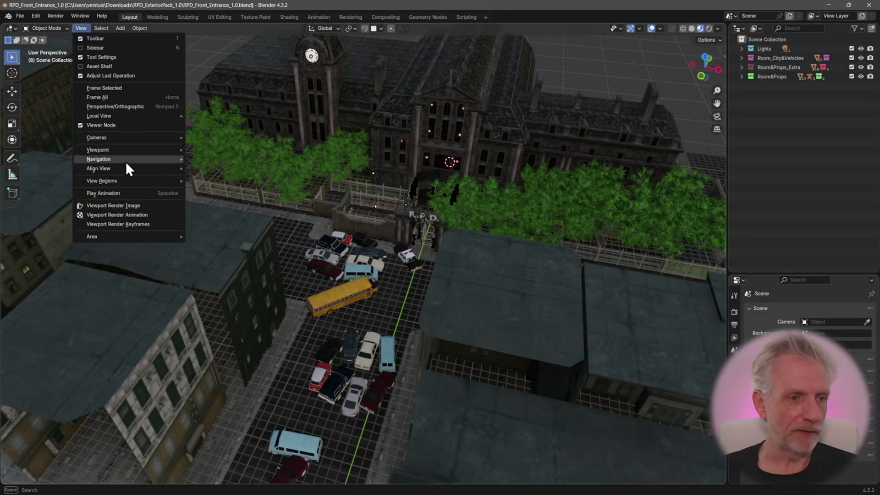
mouse_move(123, 161)
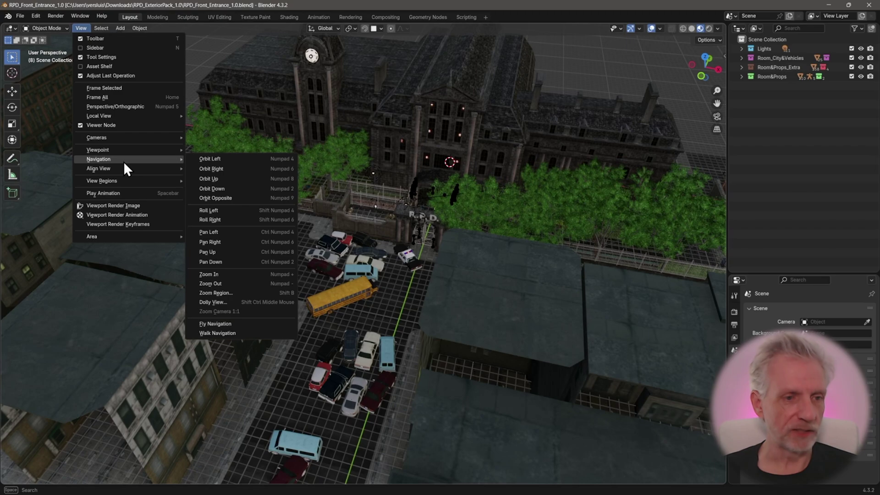
left_click(243, 332)
key("w")
key("s")
key("w")
key("s")
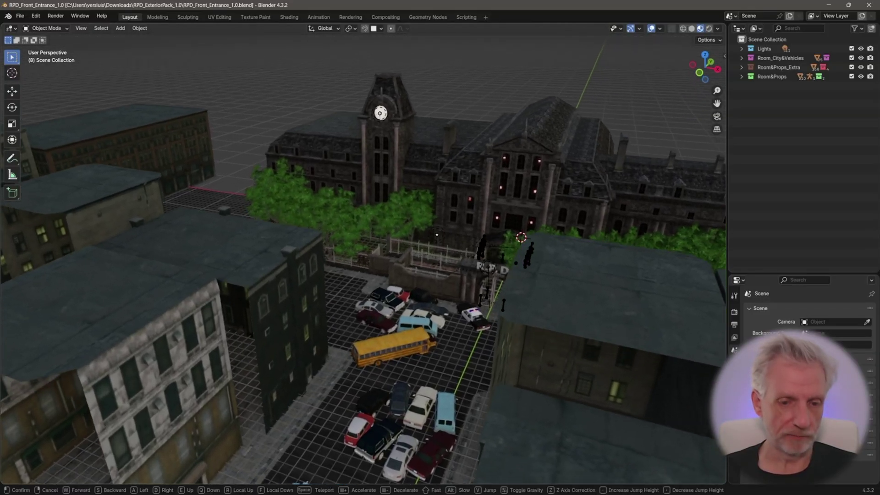
Walk down toward the R.P.D. gate and back off to frame the cruiser, vans and bus
key("w")
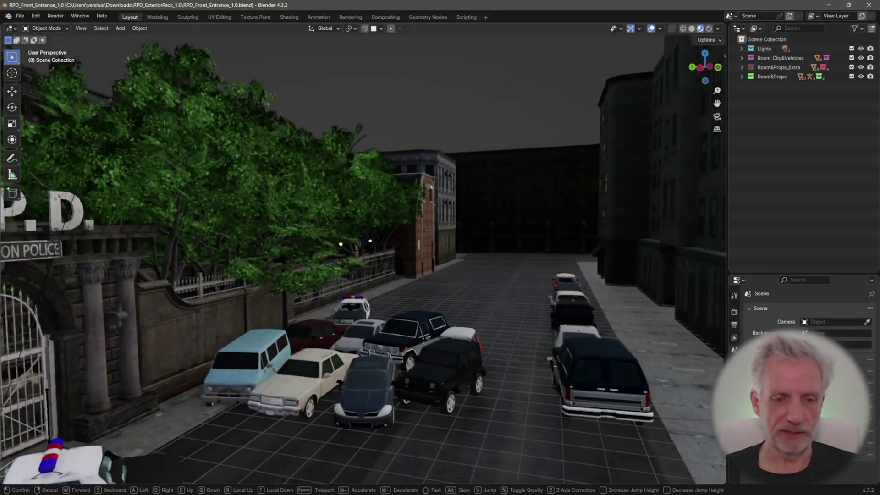
key("s")
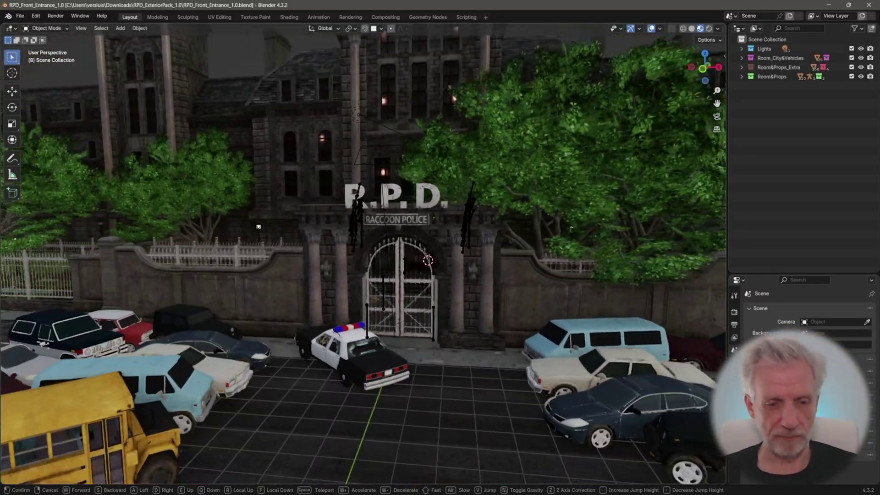
key("space")
key("s")
key("w")
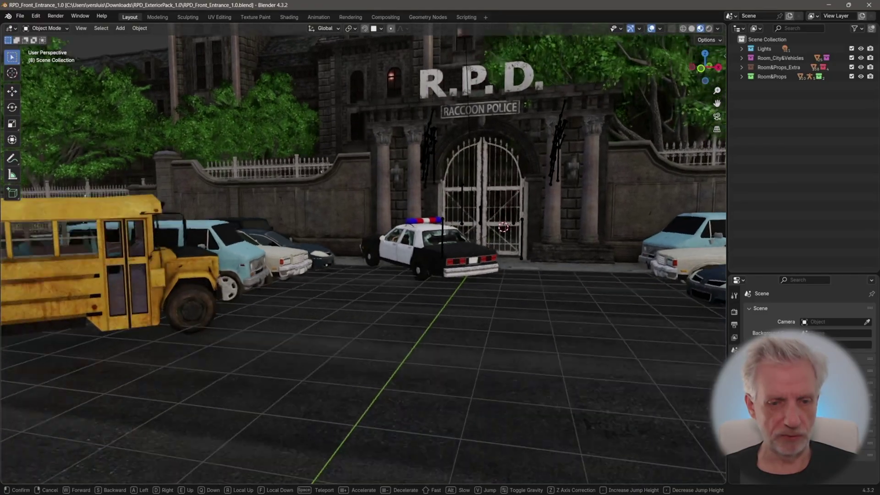
key("s")
key("space")
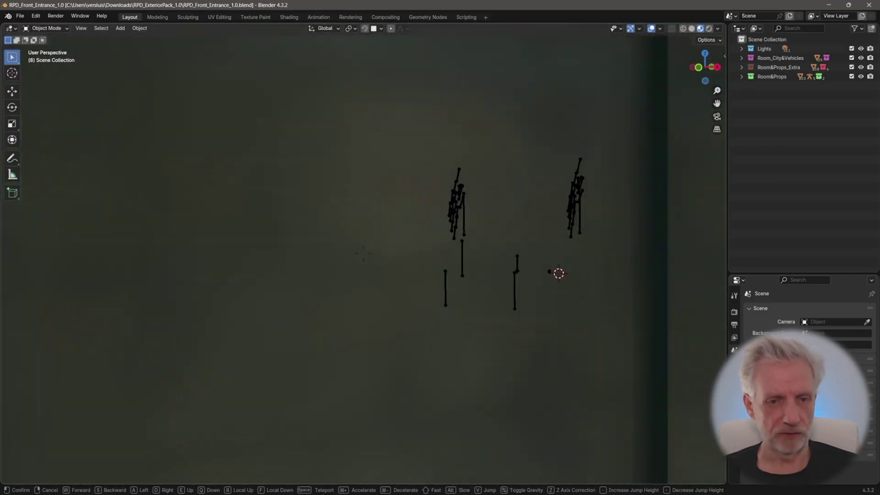
key("s")
key("w")
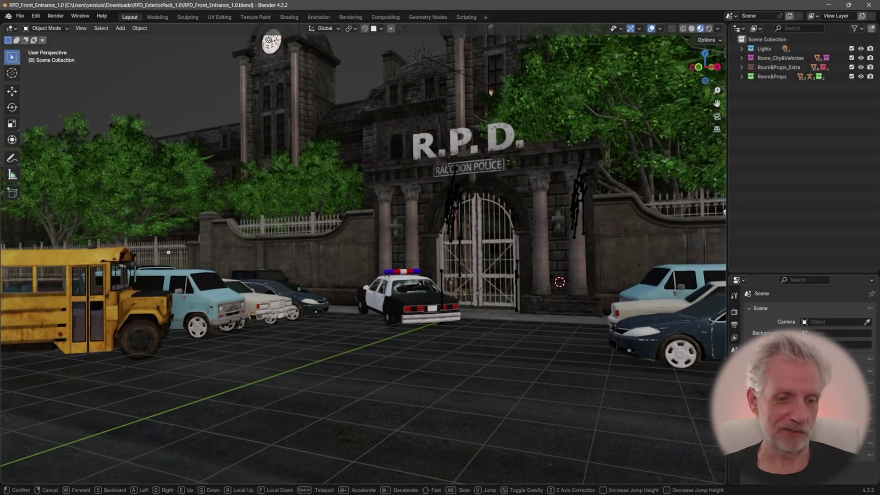
key("space")
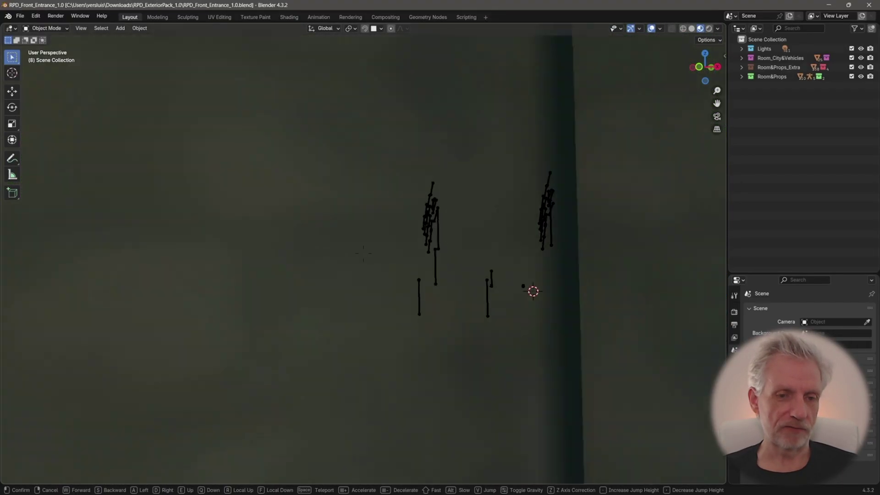
Back away from the wall, keep the view, and jump close to the gate's armatures
key("s")
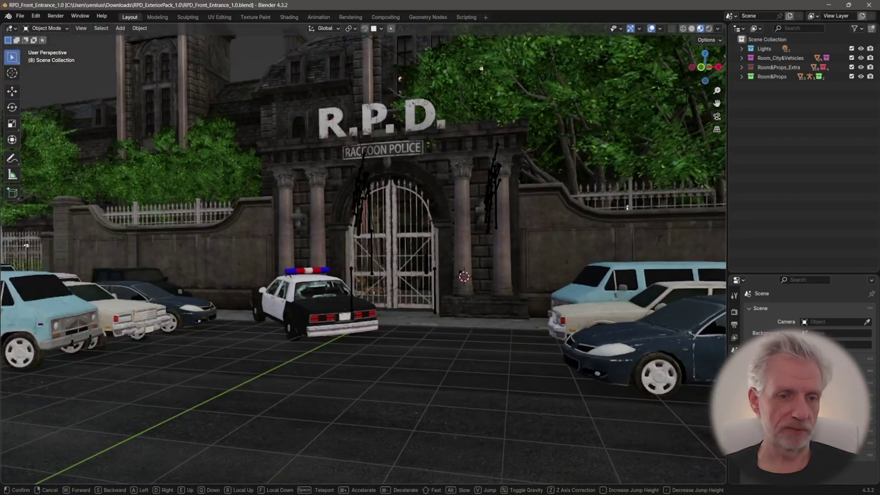
key("s")
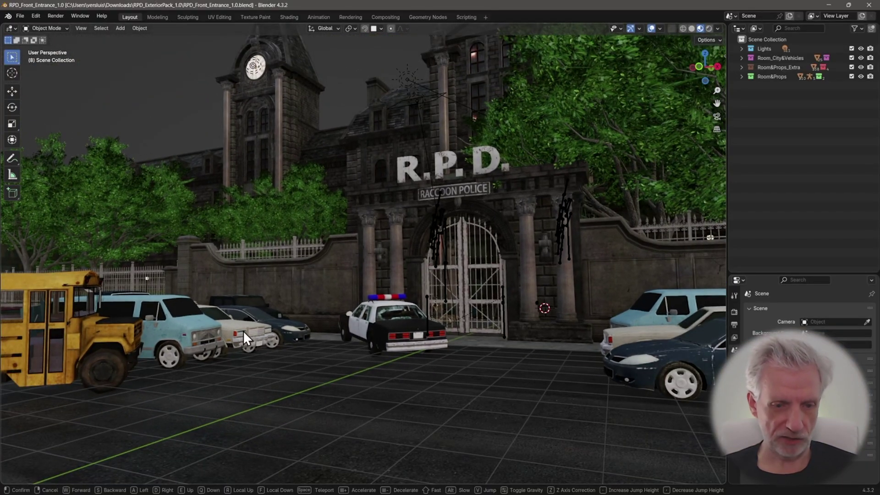
left_click(245, 340)
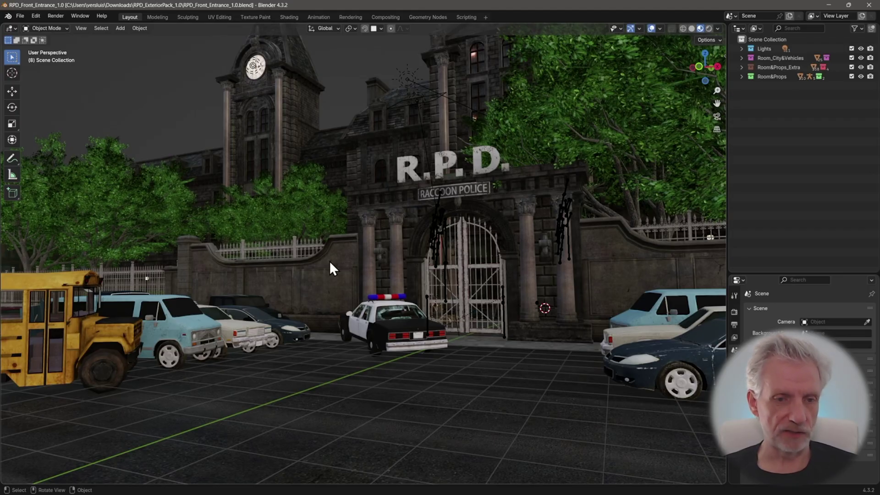
key("KP_Decimal")
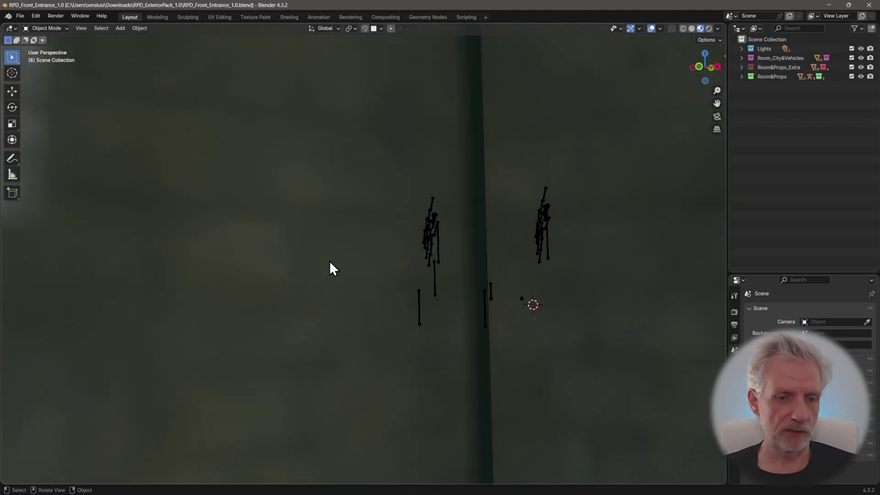
scroll(329, 260, "down", 3)
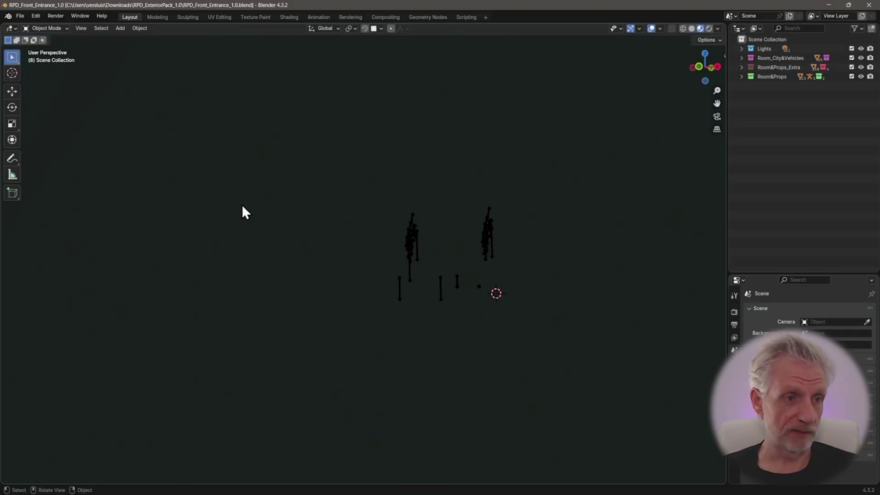
Walk via Quick Favorites back out to a street-level view facing the R.P.D. gate
key("q")
left_click(160, 89)
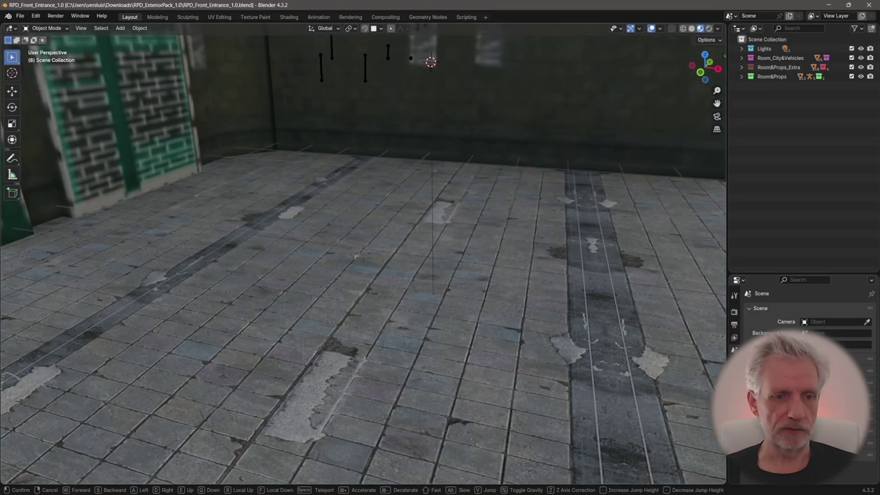
key("s")
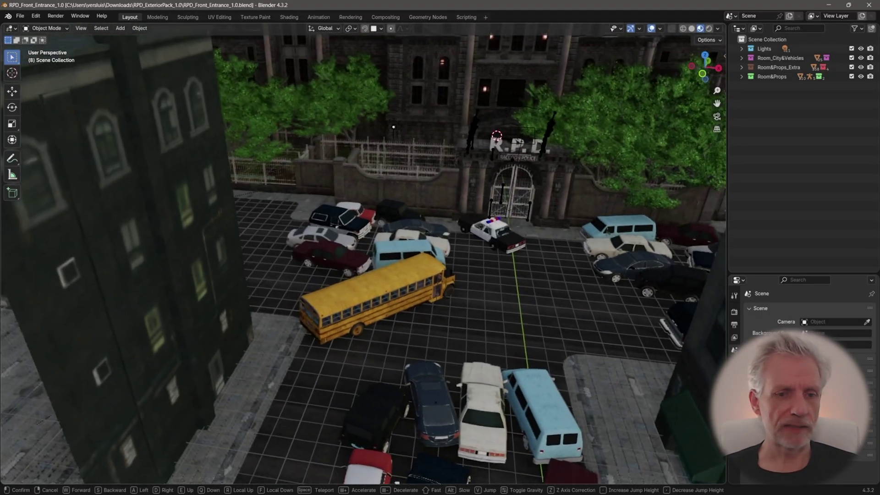
key("w")
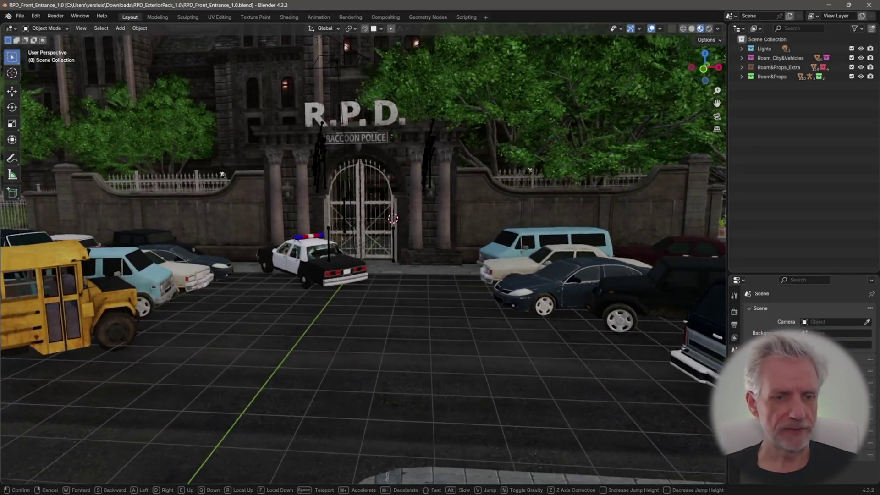
left_click(70, 19)
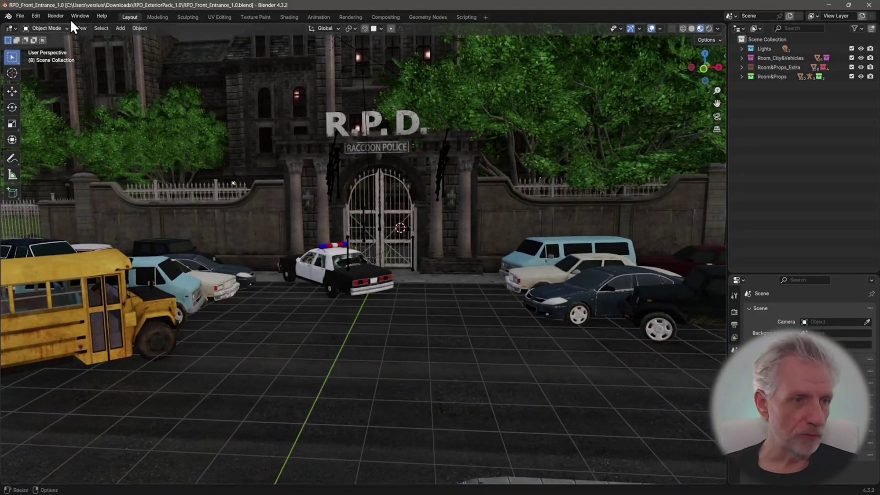
left_click(37, 15)
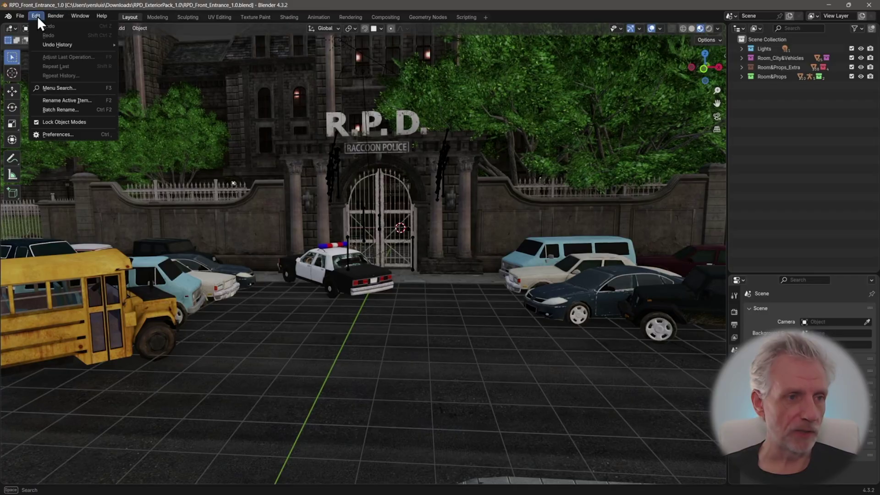
left_click(81, 28)
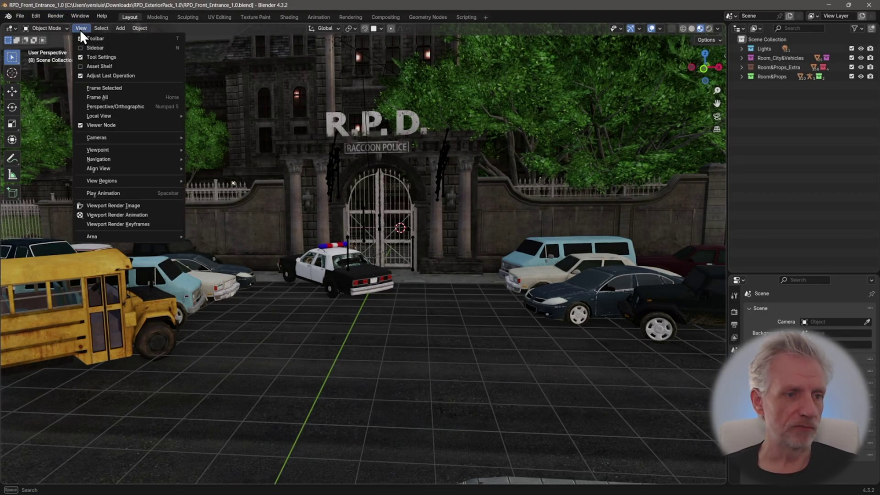
mouse_move(131, 159)
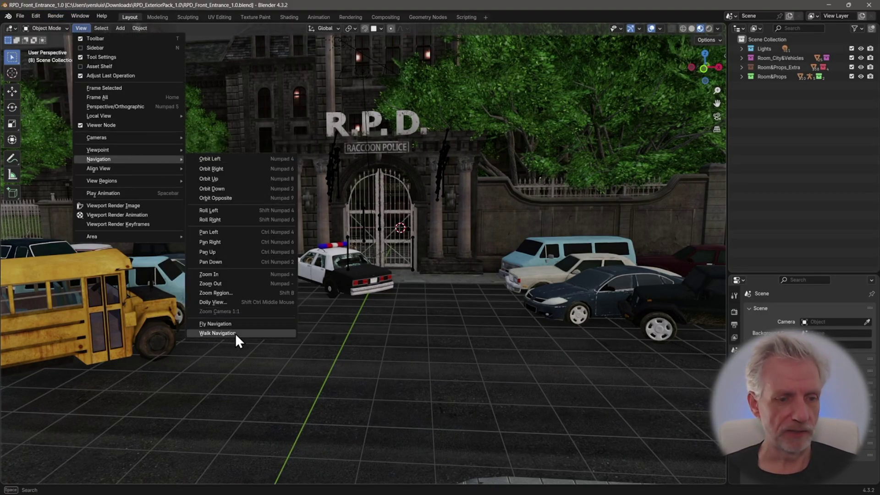
right_click(251, 341)
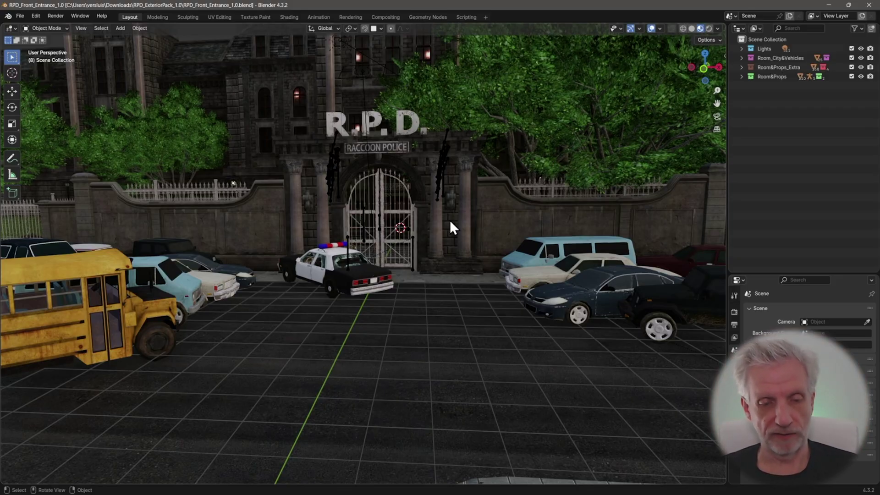
In the sidebar's View tab, set the viewport Focal Length to 28 mm
key("n")
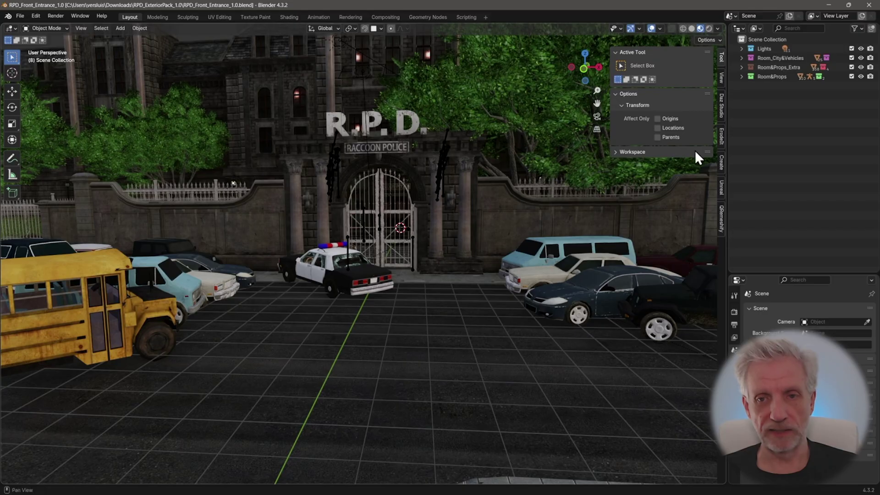
left_click(722, 80)
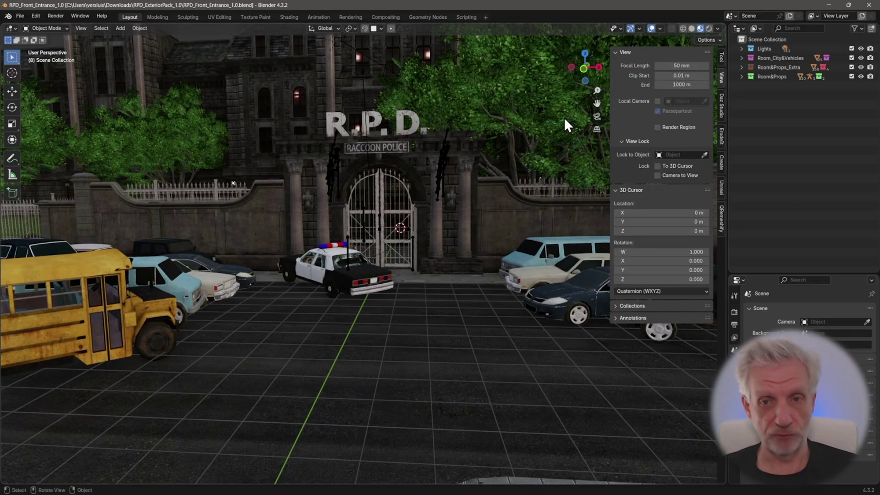
left_click(684, 66)
type("38")
key("Return")
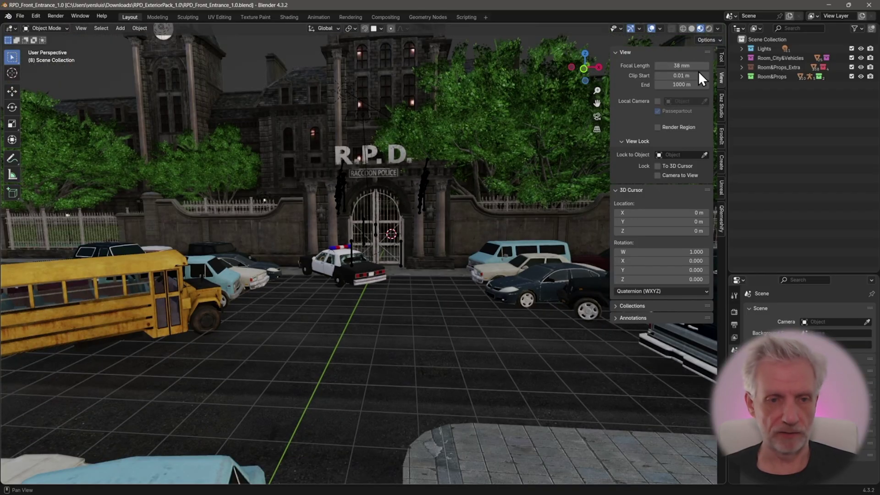
left_click_drag(688, 66, 651, 65)
left_click(694, 67)
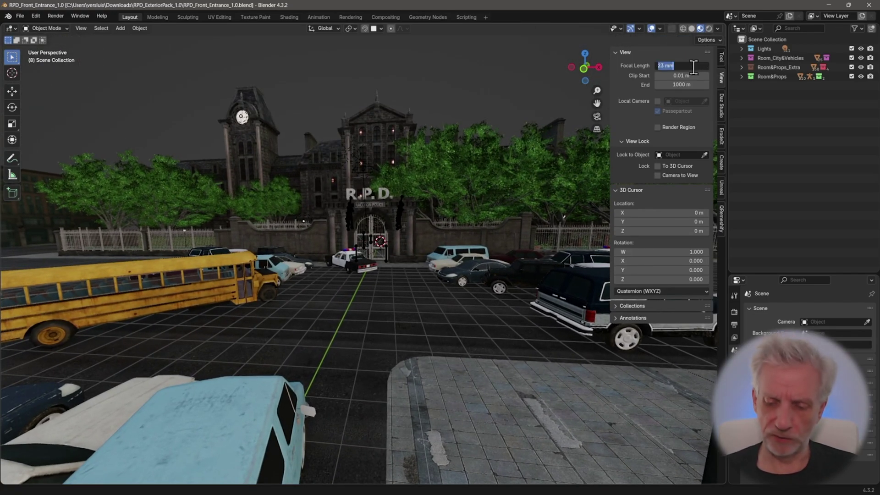
type("28")
key("Return")
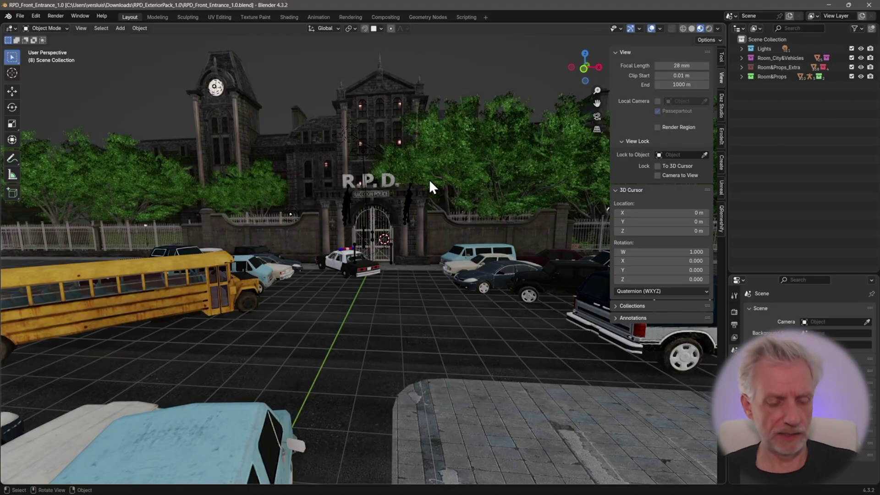
Walk forward to street level just before the R.P.D. gate, keep the view, and open the Add menu
right_click(373, 213)
left_click(447, 193)
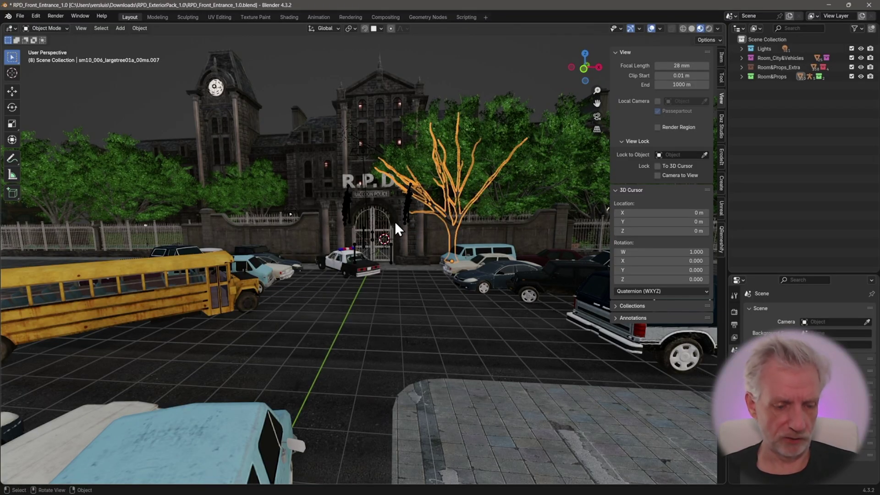
right_click(395, 221)
left_click(394, 221)
key("w")
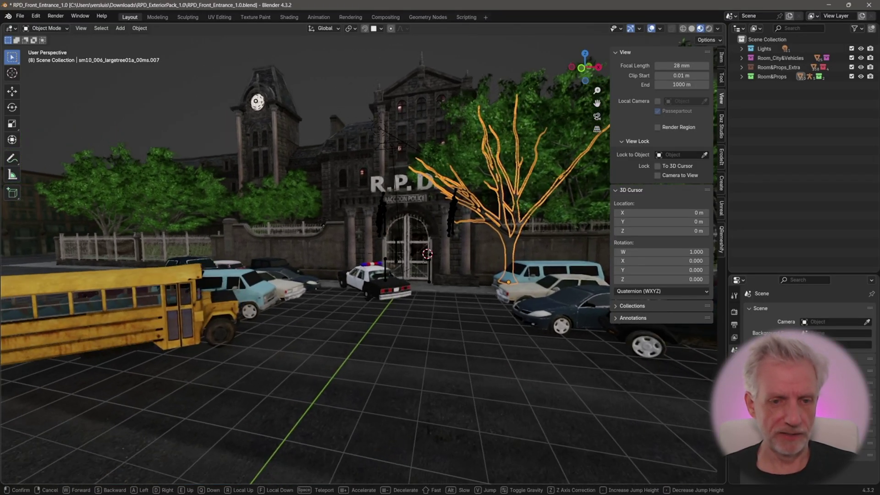
key("w")
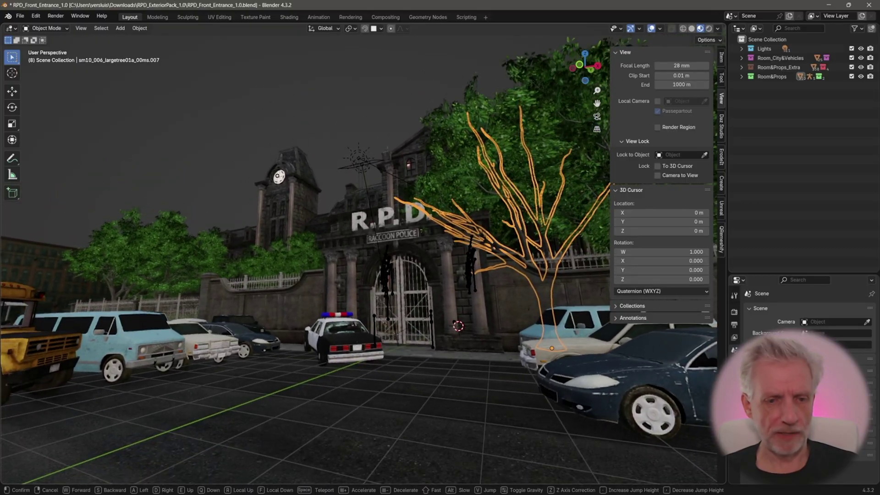
key("w")
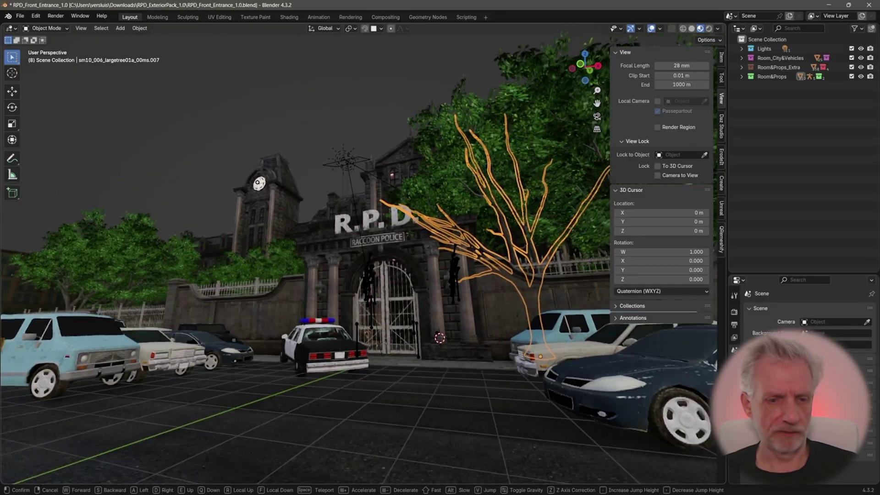
key("w")
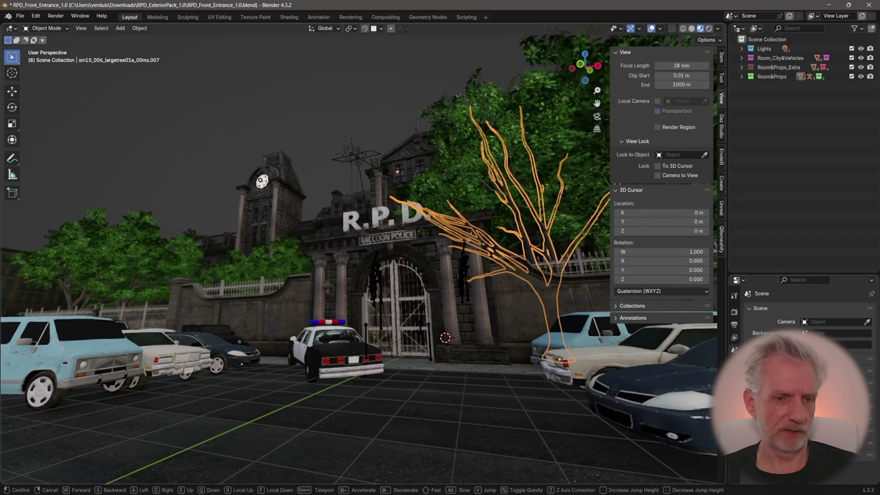
key("w")
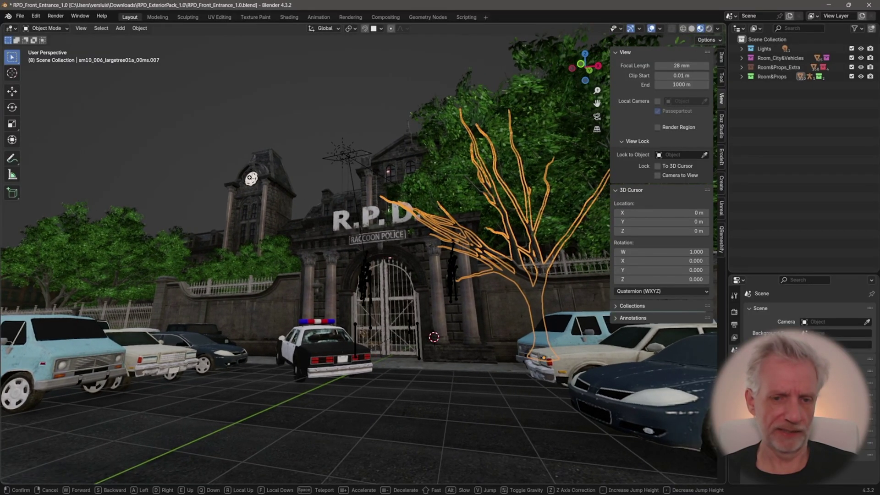
left_click(380, 198)
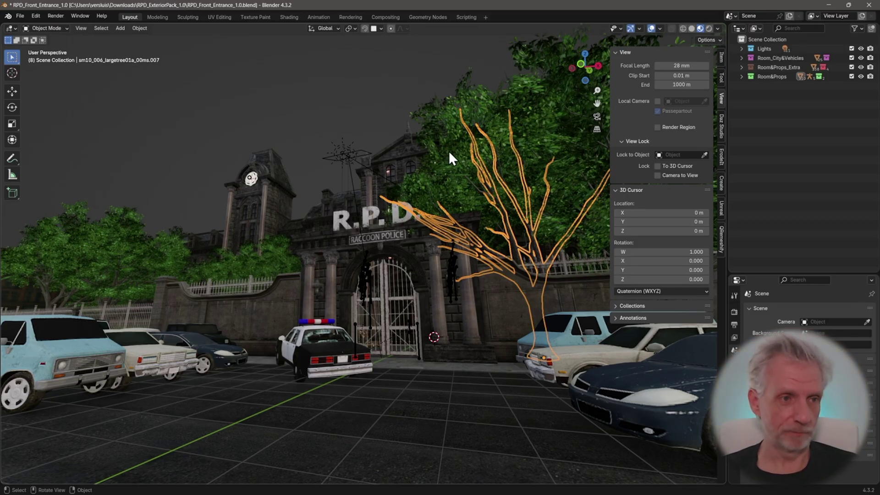
key("shift+a")
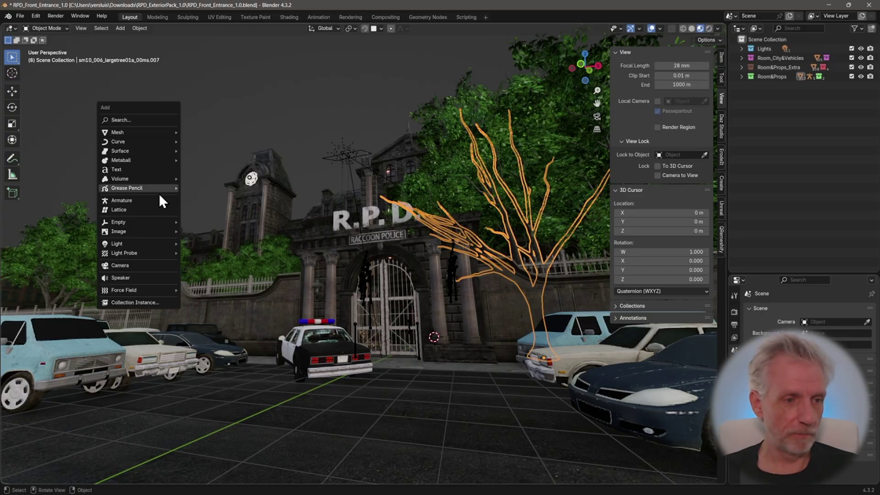
Add a camera and rename it MAIN CAM in the Outliner
left_click(152, 266)
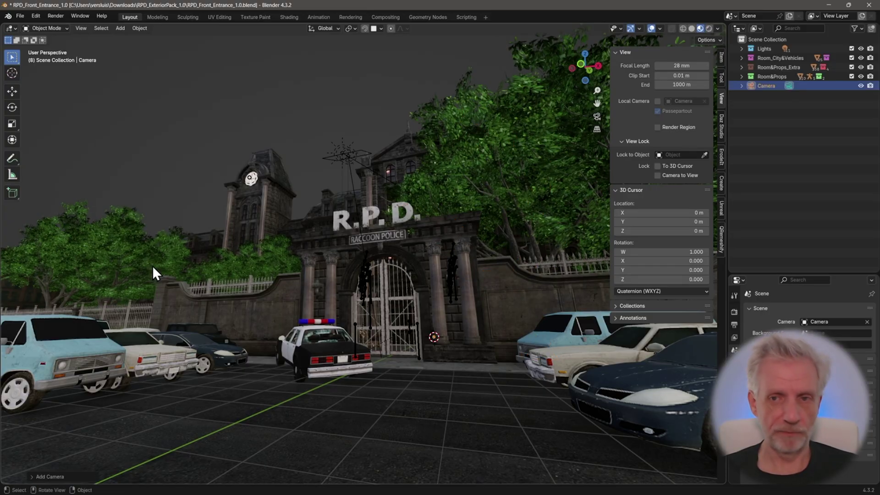
double_click(768, 85)
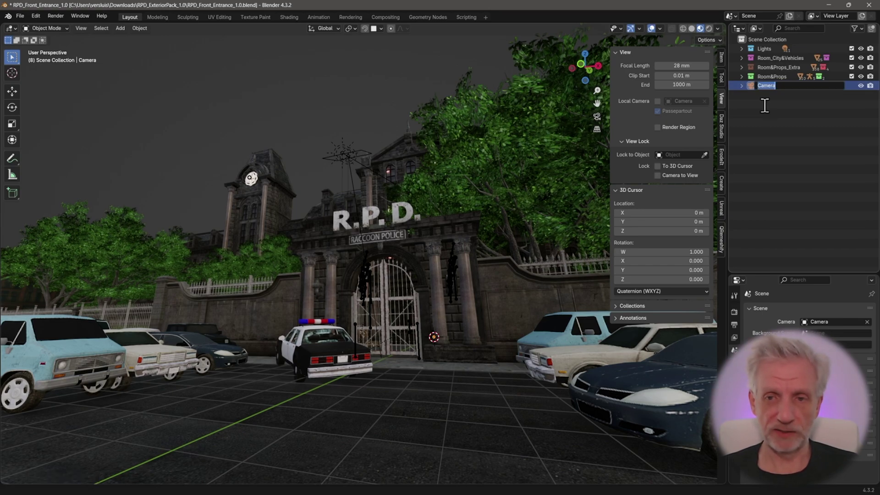
type("MAIN CAM")
key("Return")
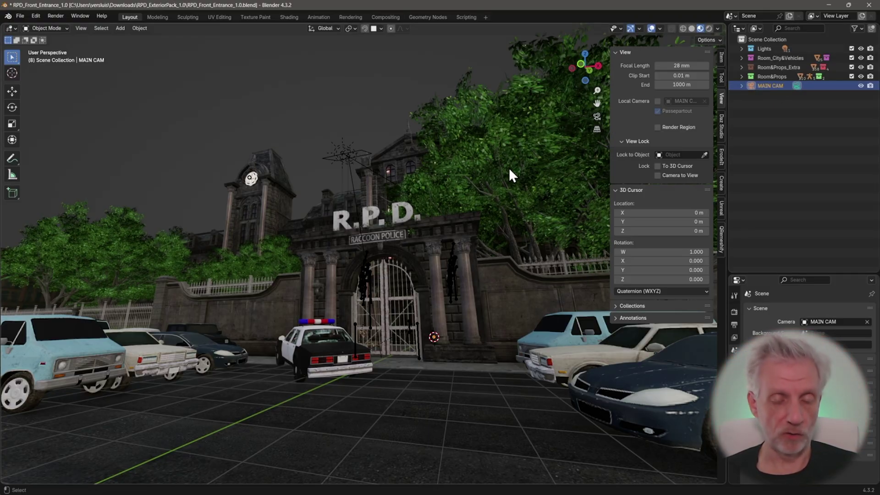
Look through MAIN CAM and set its lens Focal Length to 28 mm in Camera properties
key("KP_0")
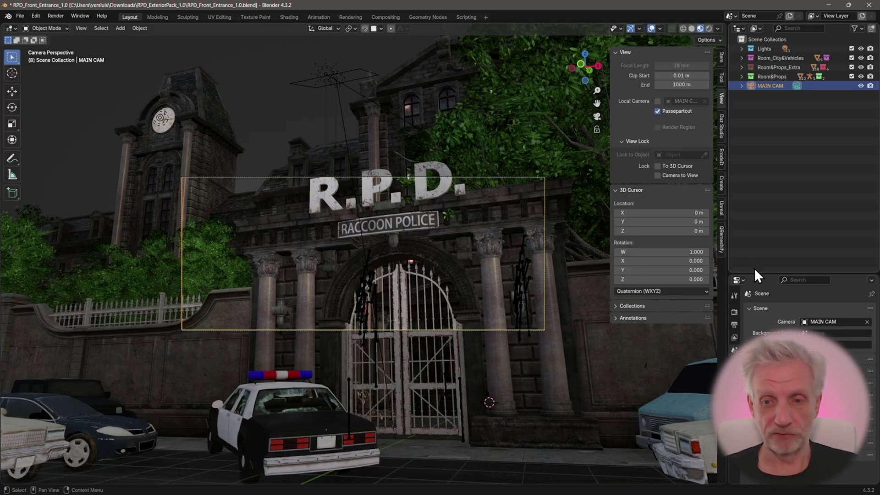
left_click_drag(756, 273, 761, 142)
left_click(735, 289)
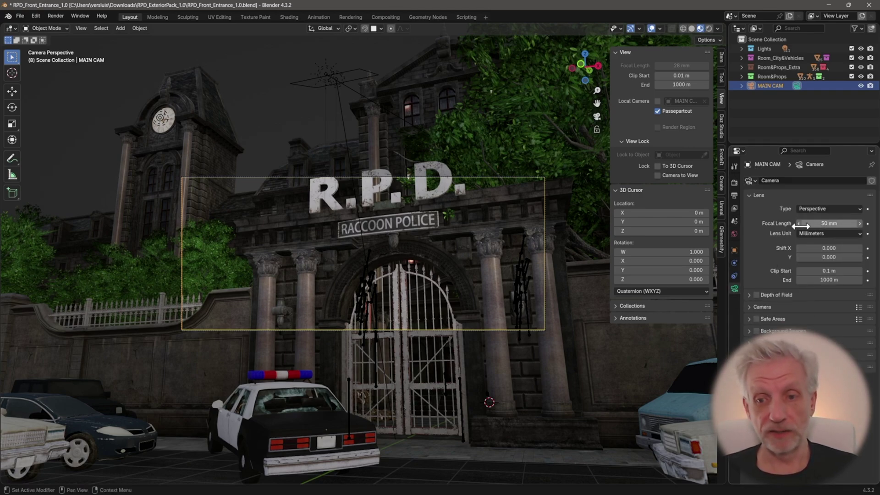
left_click(832, 224)
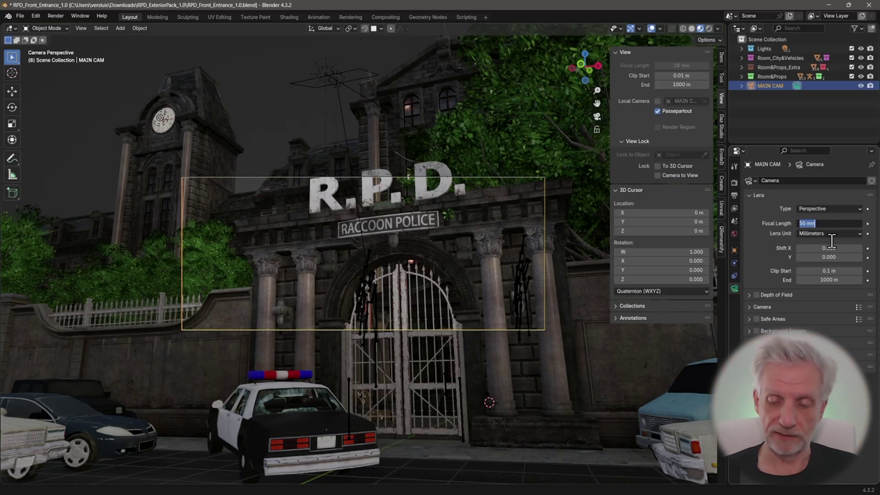
type("28")
key("Return")
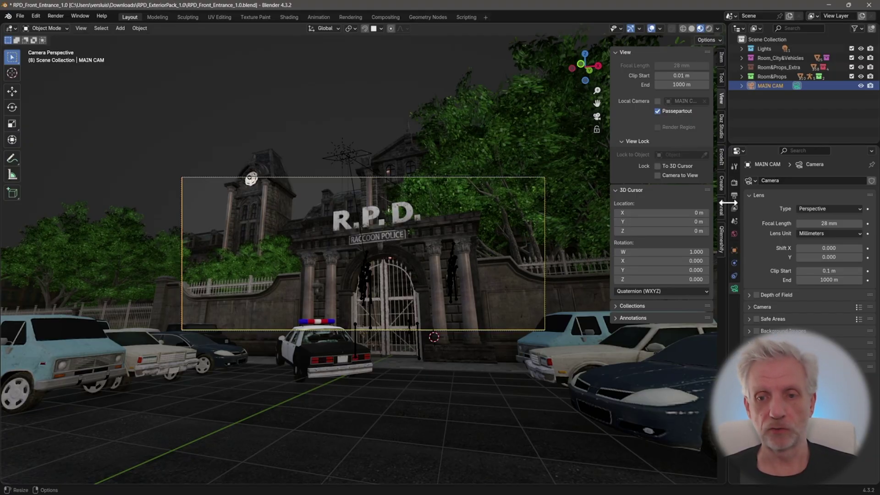
Change Output Resolution X from 2560 to 1920 px, giving a 1920 × 1080 frame
left_click(734, 196)
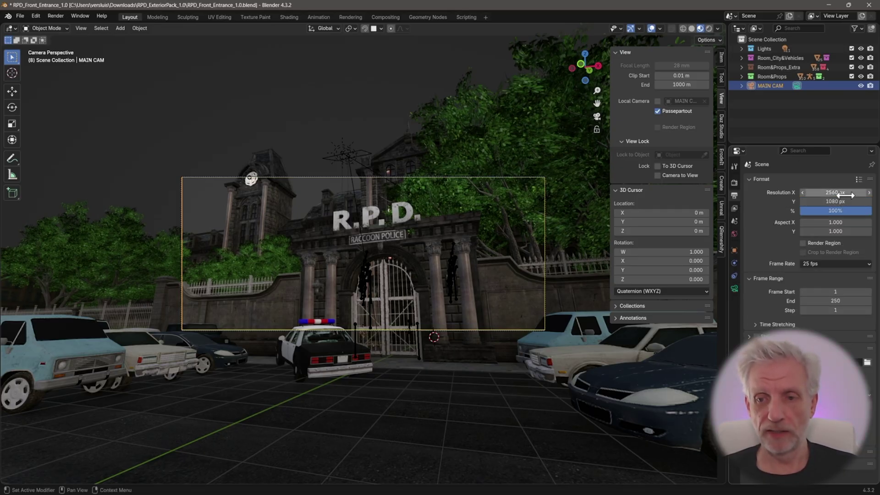
left_click(821, 192)
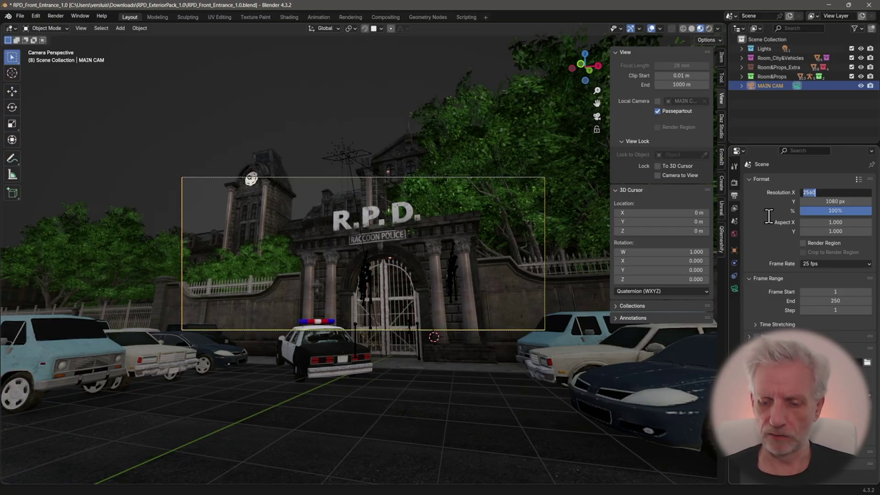
key("Return")
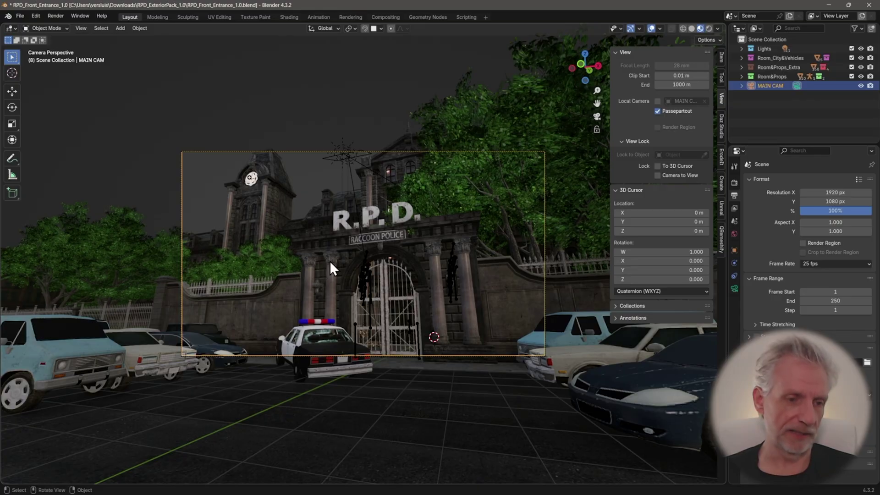
scroll(369, 268, "up", 3)
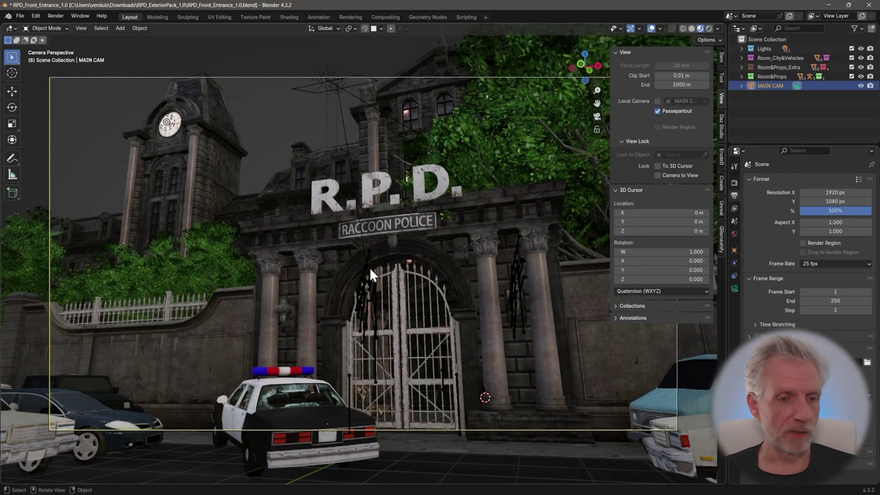
scroll(370, 268, "down", 3)
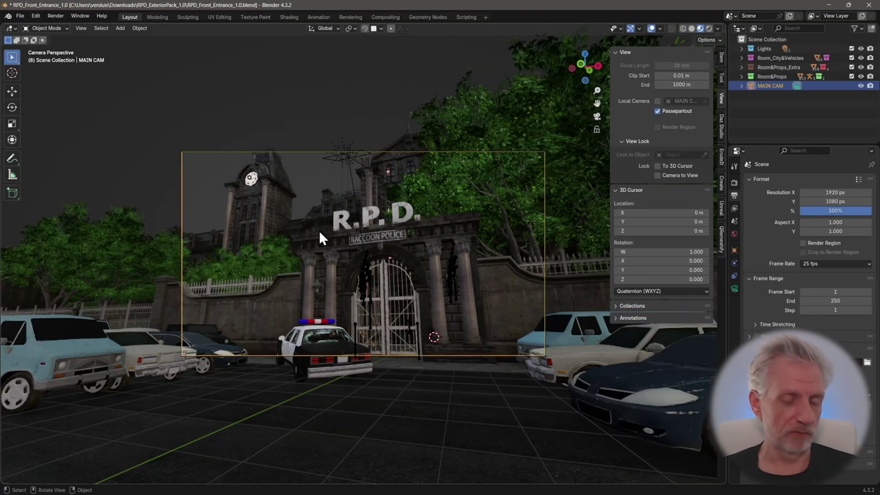
middle_click_drag(319, 230, 290, 234)
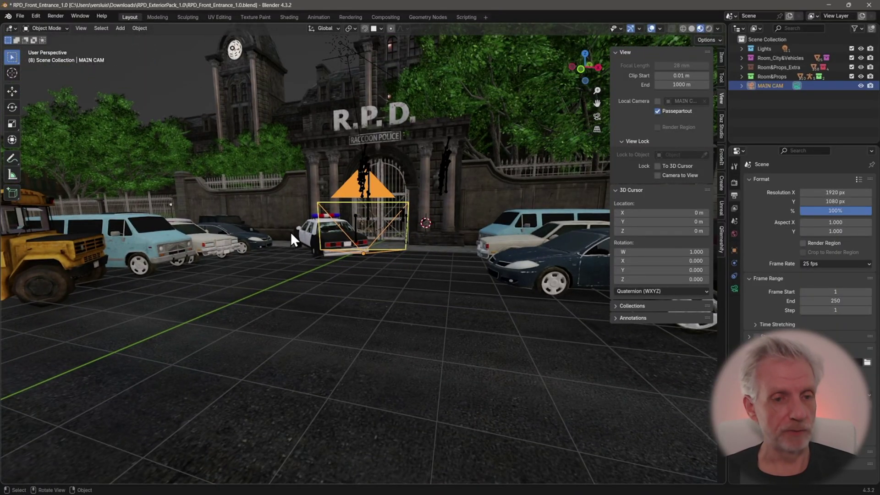
key("KP_0")
middle_click_drag(349, 220, 336, 256)
key("KP_0")
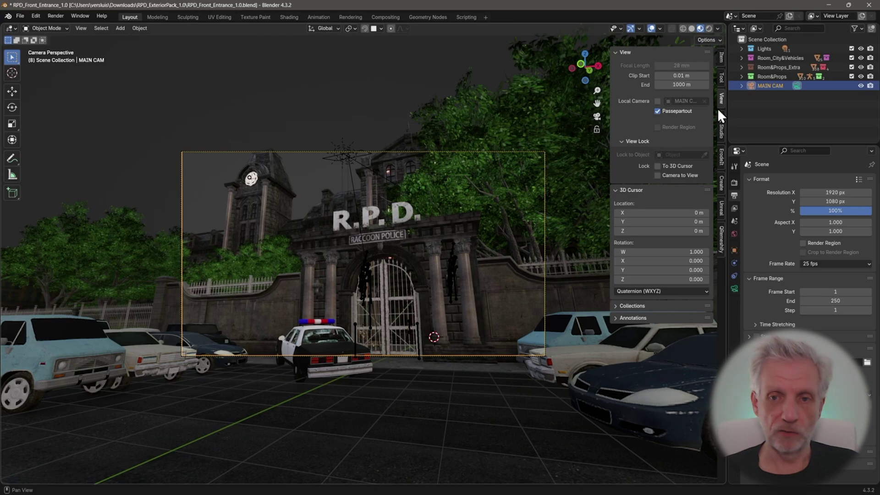
Lock the camera to the view, reframe MAIN CAM closer on the R.P.D. gate, building and cars, then unlock it
left_click(658, 176)
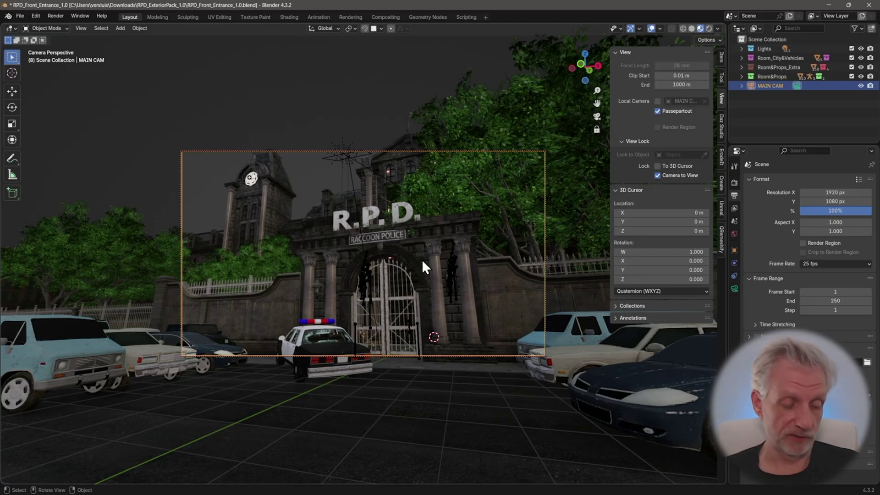
mouse_move(422, 260)
middle_mouse_down()
mouse_move(419, 251)
mouse_move(415, 288)
mouse_move(411, 243)
mouse_move(421, 294)
mouse_move(421, 268)
mouse_move(438, 302)
middle_mouse_up()
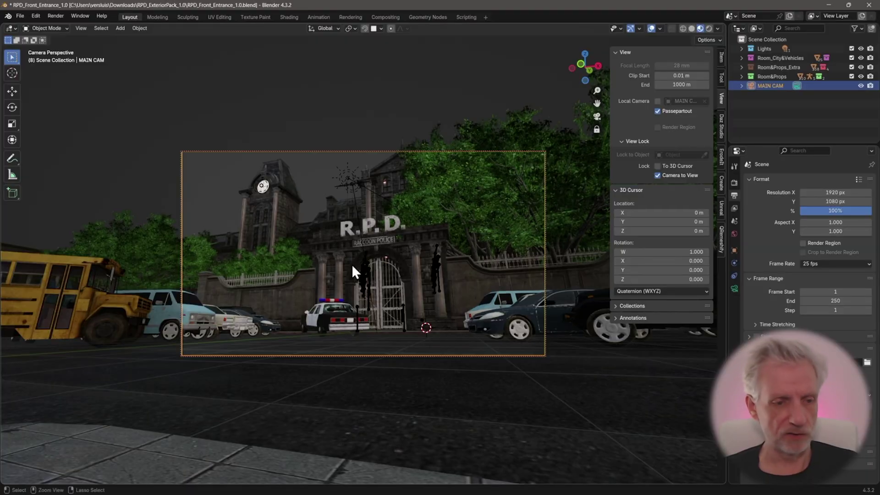
left_click(658, 175)
mouse_move(452, 208)
middle_mouse_down("shift")
mouse_move(442, 219)
mouse_move(440, 178)
mouse_move(442, 215)
middle_mouse_up("shift")
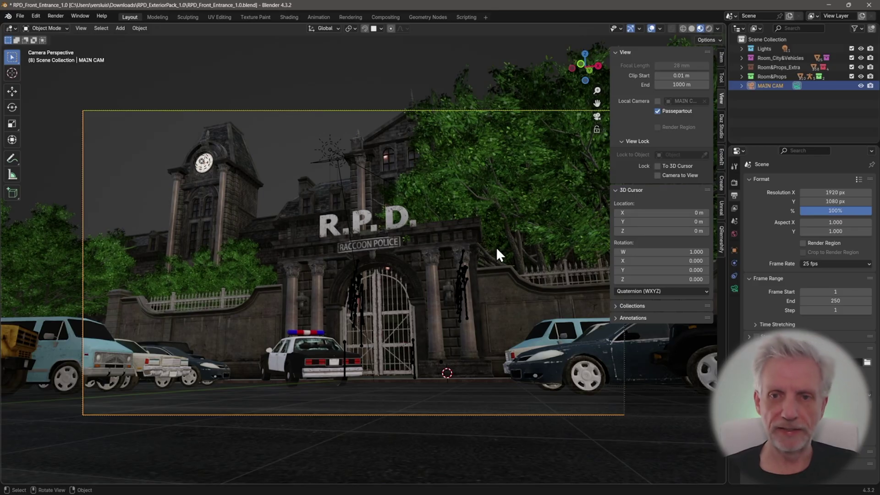
key("n")
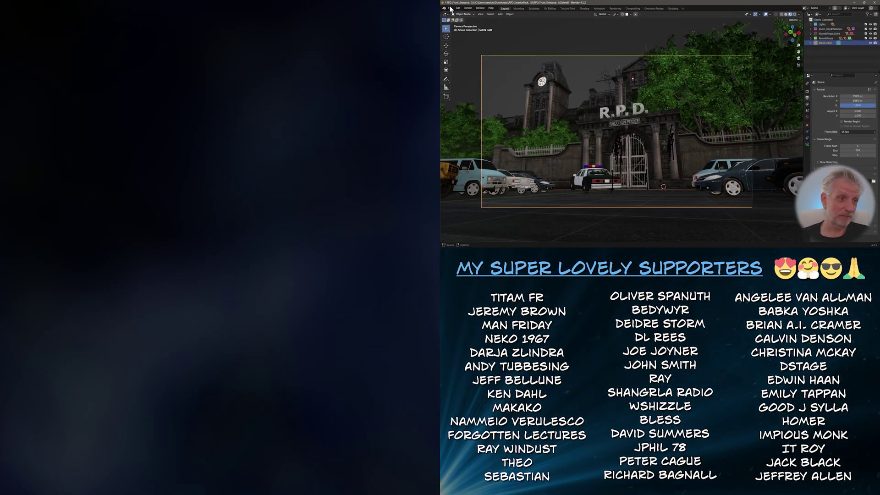
Save the scene as 'Demo v2.blend' inside the Demo folder
left_click(20, 15)
left_click(460, 42)
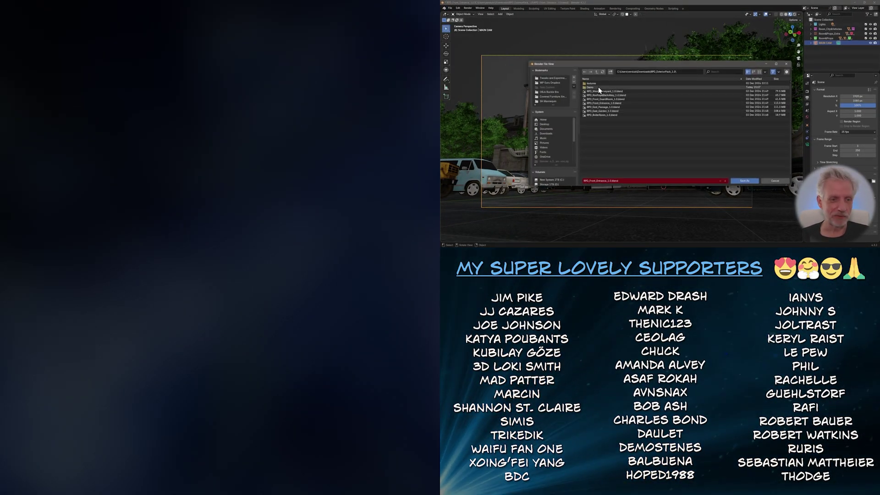
double_click(599, 87)
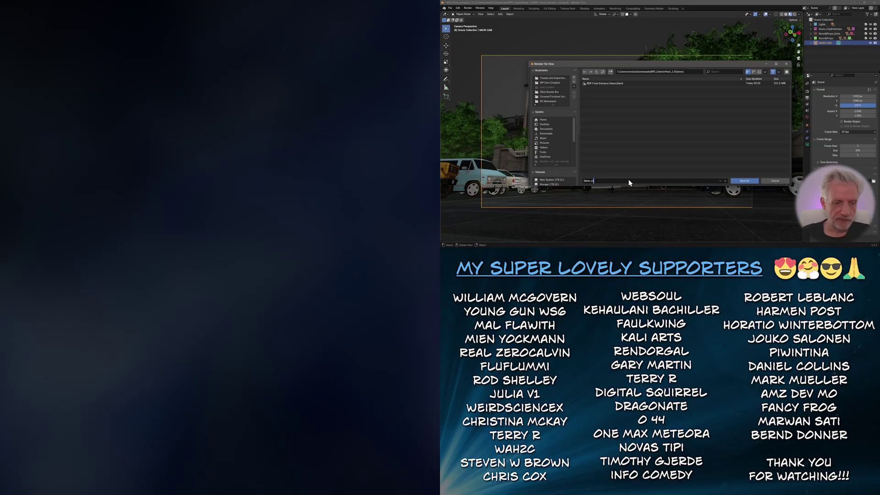
left_click(629, 180)
type("Demo v2.blend")
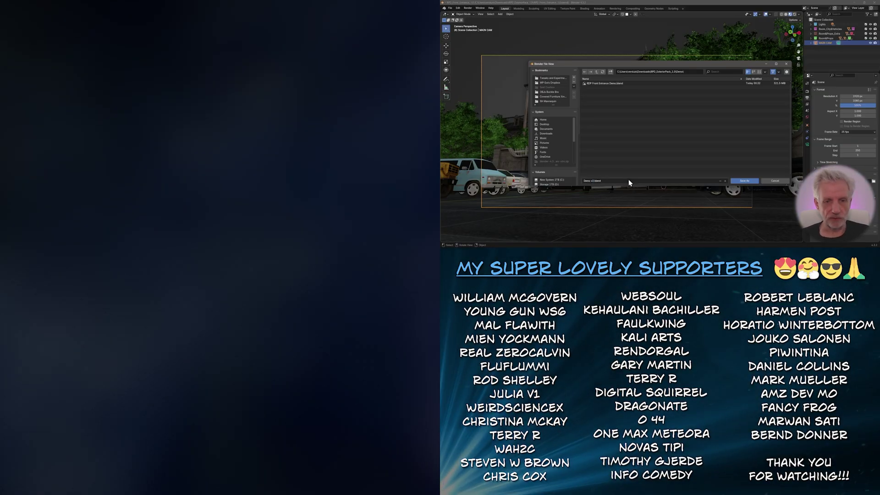
left_click(737, 182)
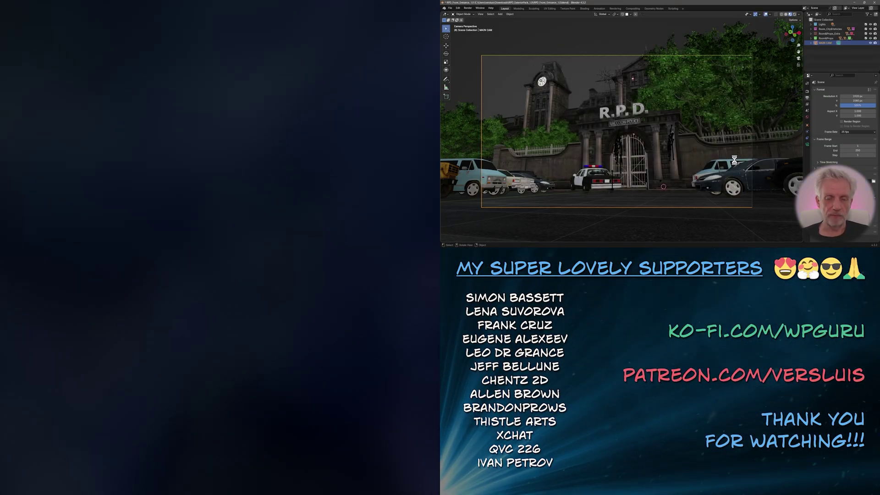